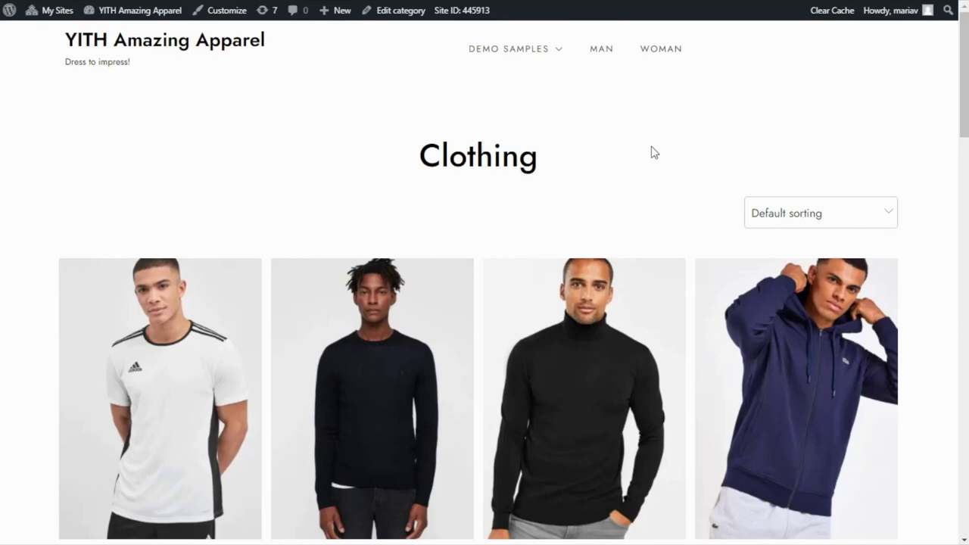
# Step: View the product page of the Black cotton shirt for man from the Clothing category
pyautogui.scroll(-1, 685, 176)
pyautogui.scroll(-2, 687, 177)
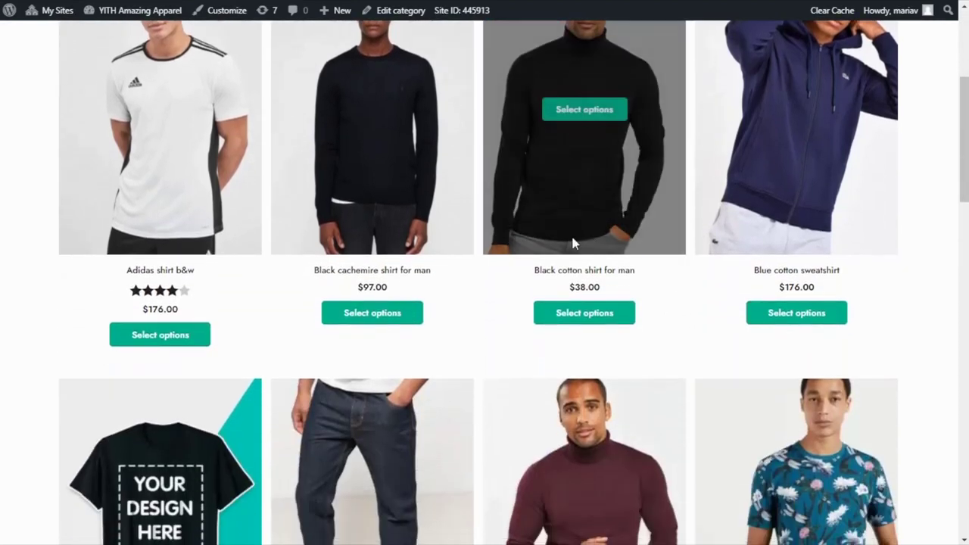
pyautogui.click(629, 282)
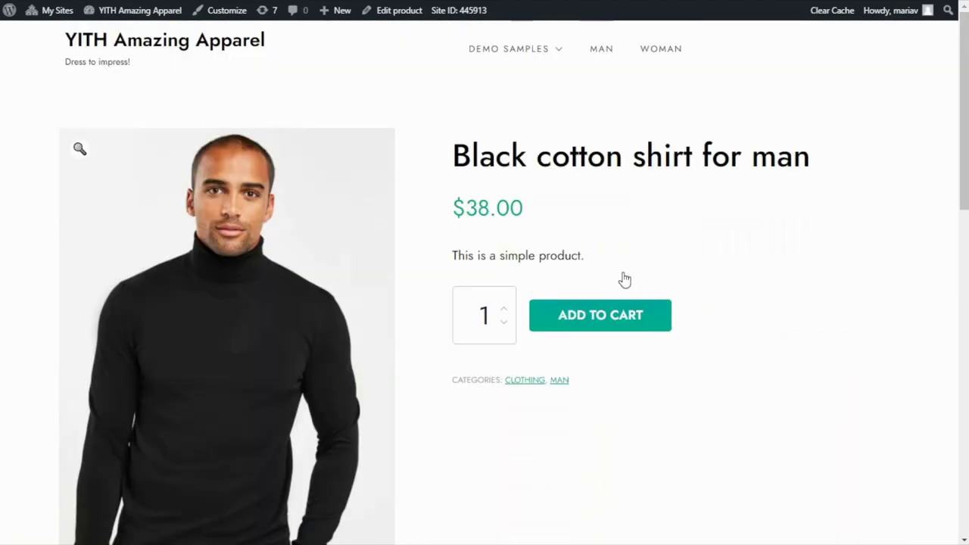
pyautogui.scroll(-1, 779, 268)
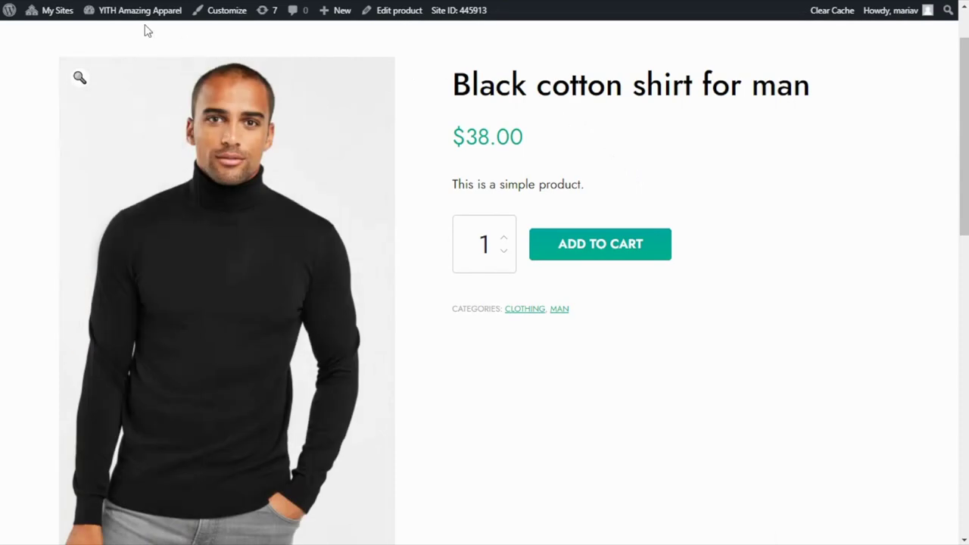
# Step: Open the YITH Catalog Mode plugin settings in the site's admin dashboard
pyautogui.moveTo(121, 11)
pyautogui.click(115, 33)
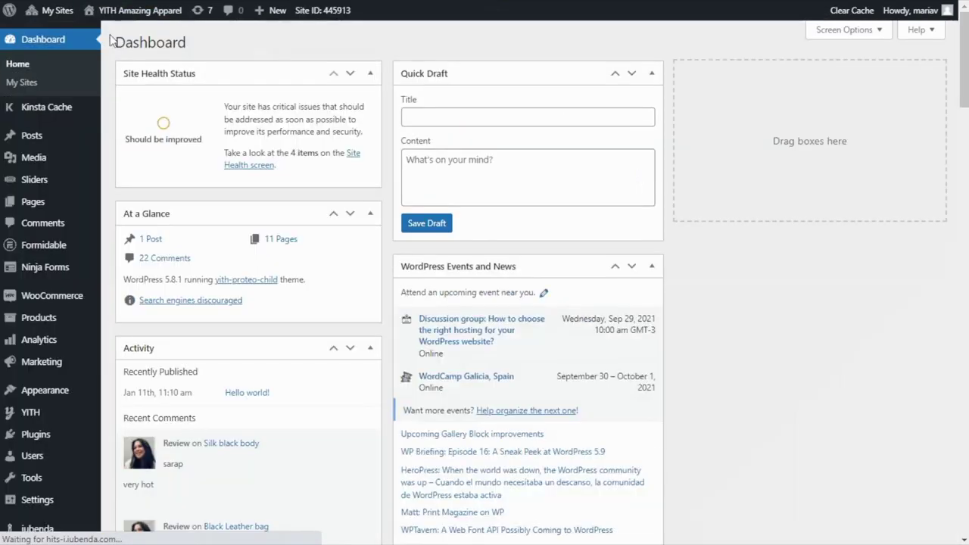
pyautogui.moveTo(60, 411)
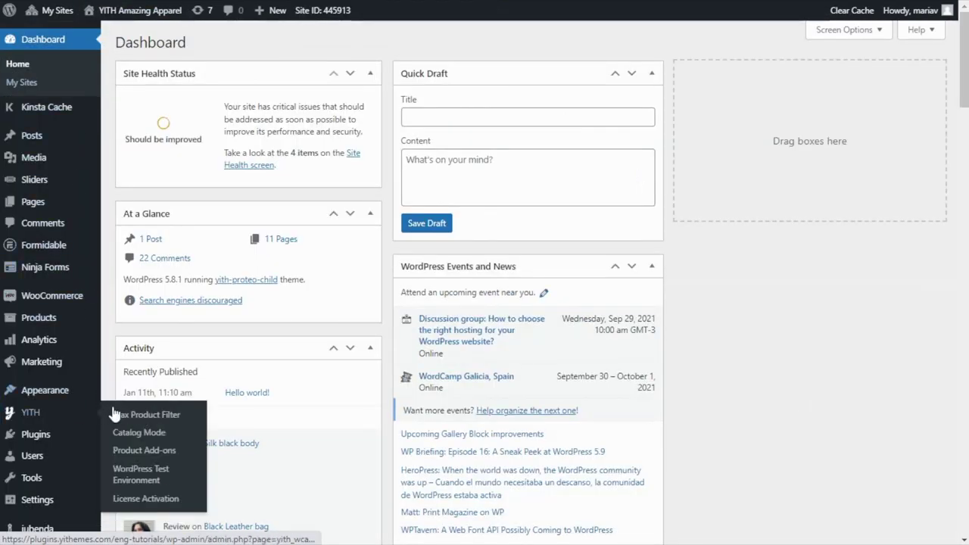
pyautogui.click(139, 433)
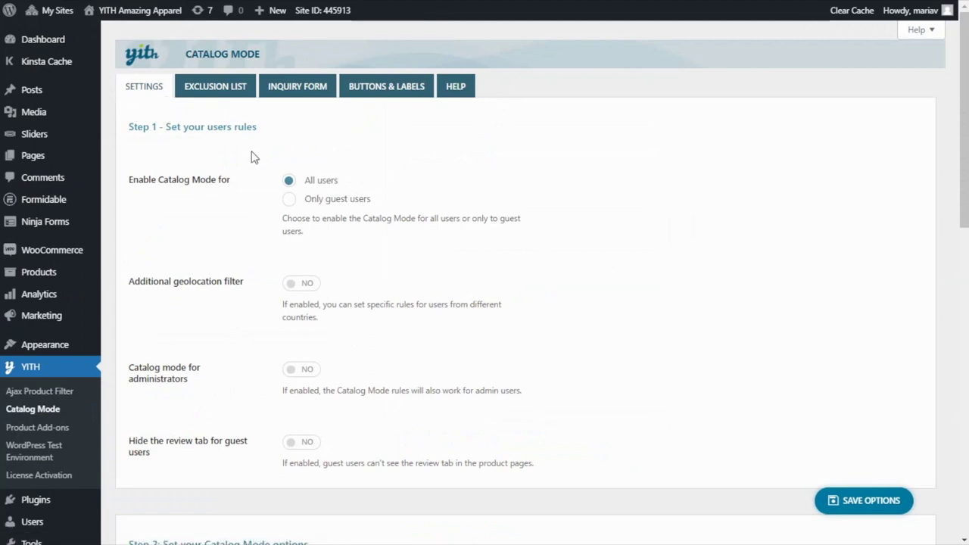
# Step: Review the Catalog Mode sections for settings, exclusion list, inquiry form, buttons and labels, and help, ending back at the settings
pyautogui.scroll(-2, 254, 156)
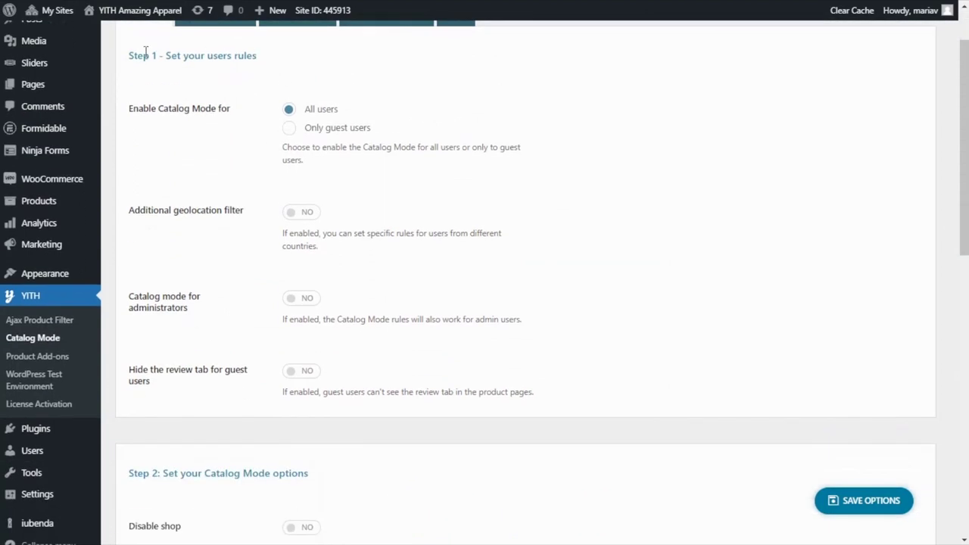
pyautogui.scroll(-8, 270, 121)
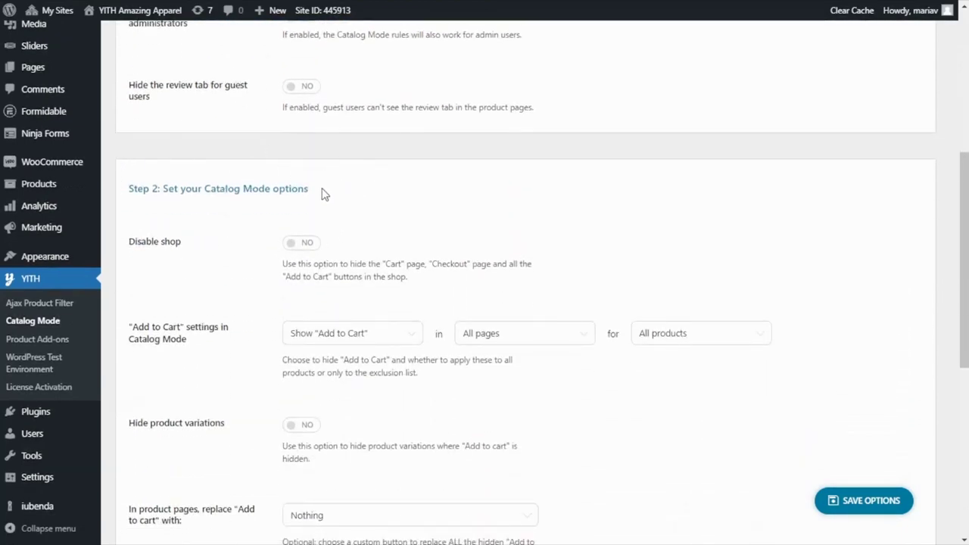
pyautogui.scroll(10, 323, 193)
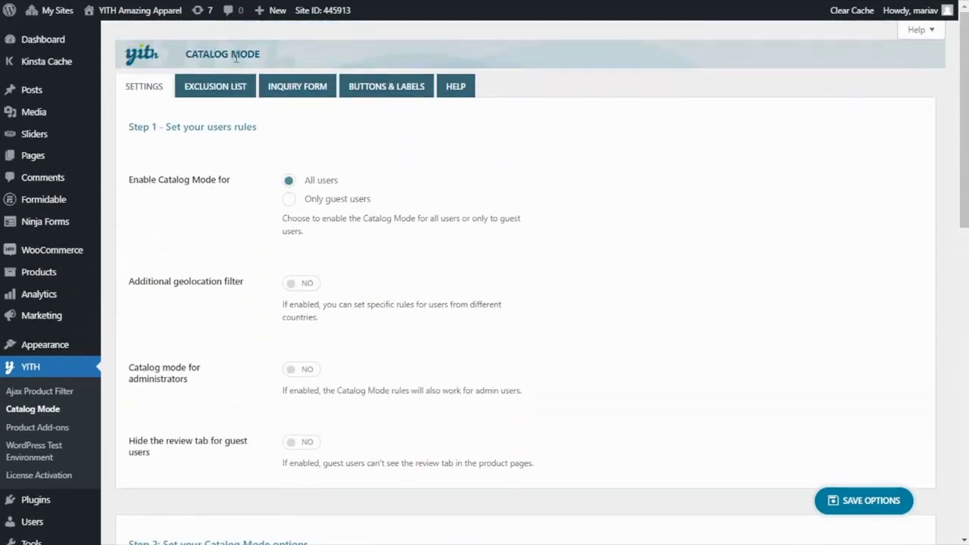
pyautogui.click(224, 94)
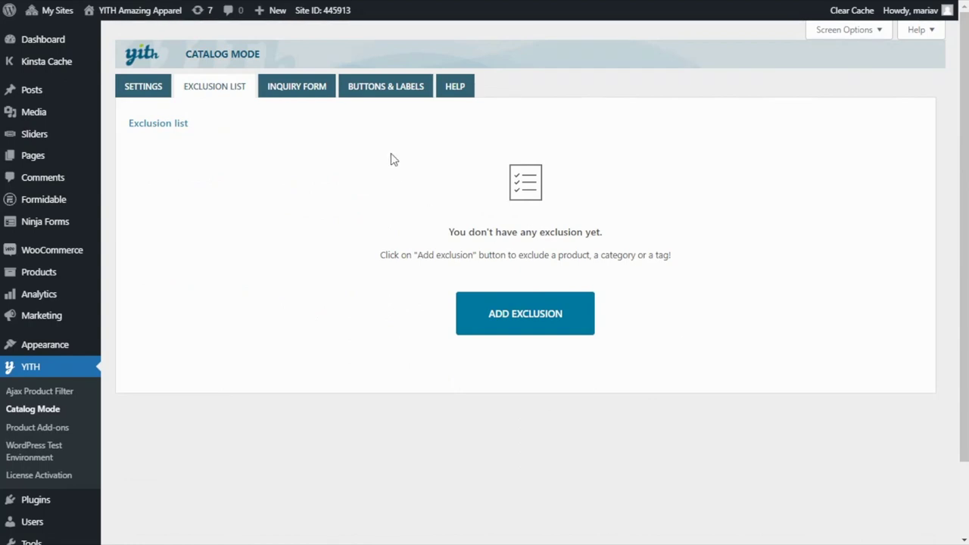
pyautogui.click(302, 92)
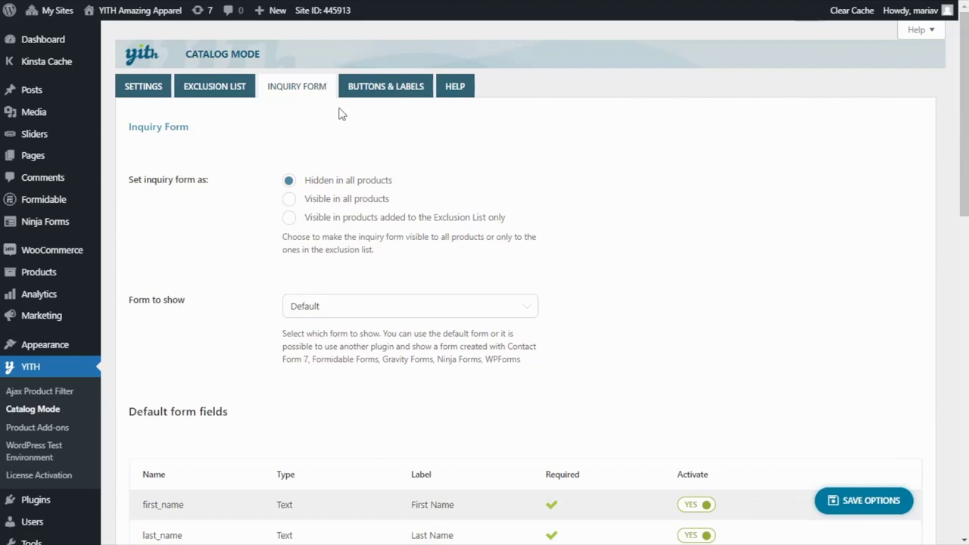
pyautogui.click(388, 89)
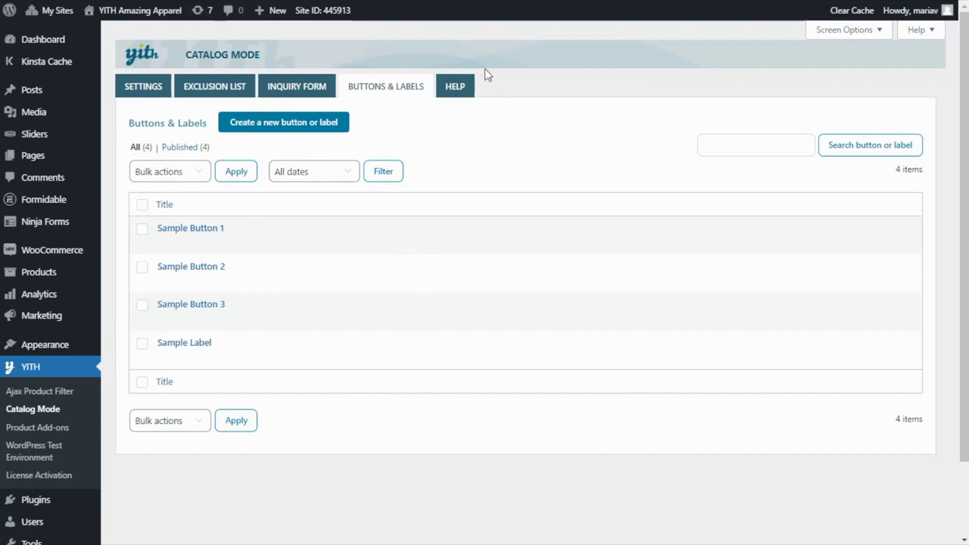
pyautogui.click(458, 96)
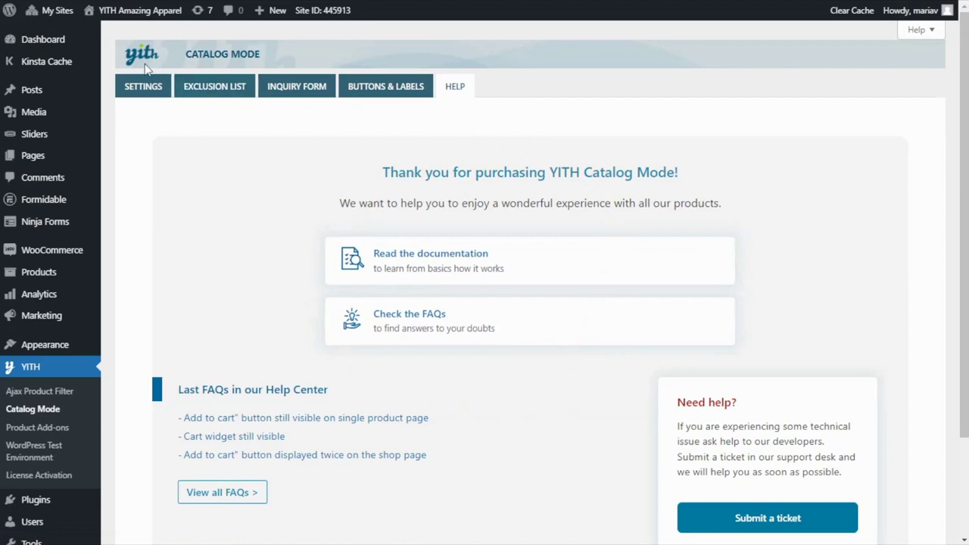
pyautogui.click(150, 91)
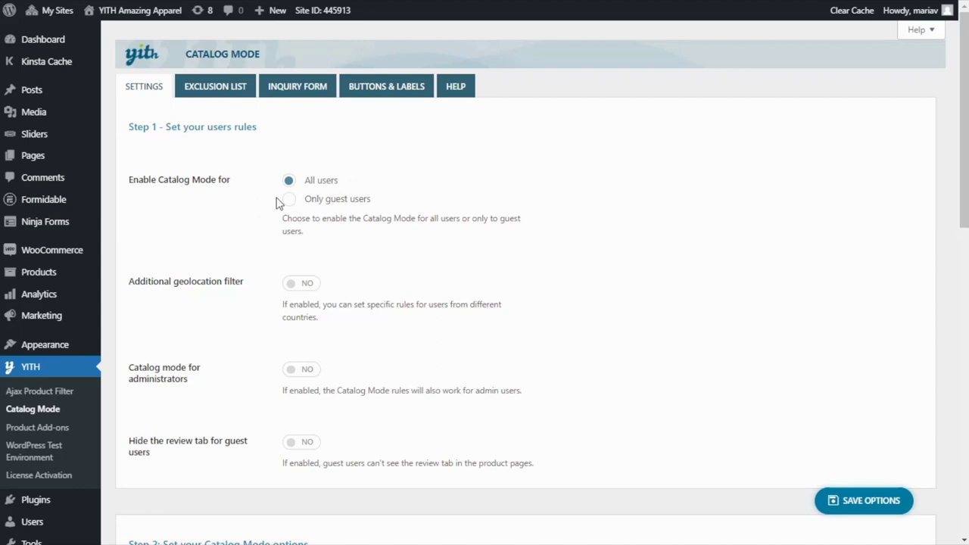
# Step: Try restricting Catalog Mode to only guest users, and return it to all users
pyautogui.scroll(-4, 272, 208)
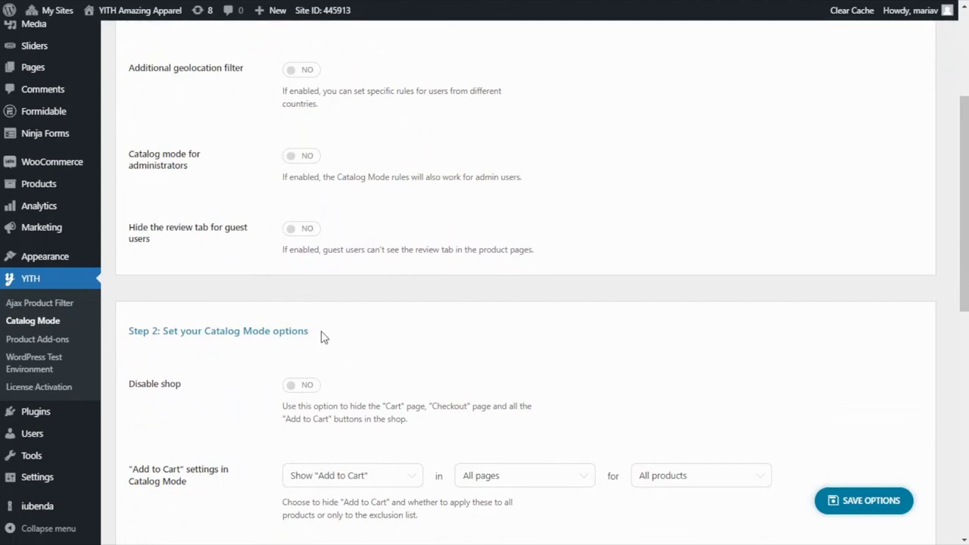
pyautogui.scroll(3, 337, 292)
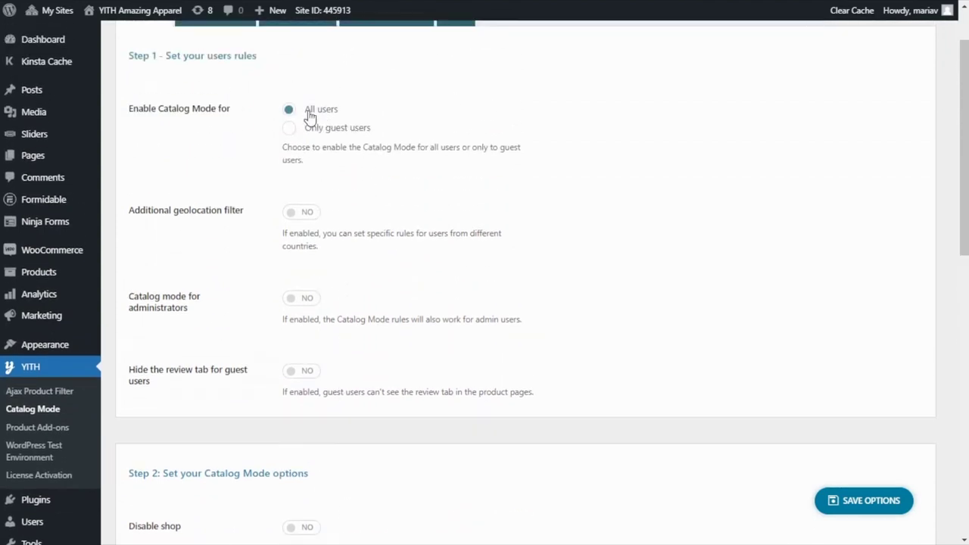
pyautogui.click(291, 129)
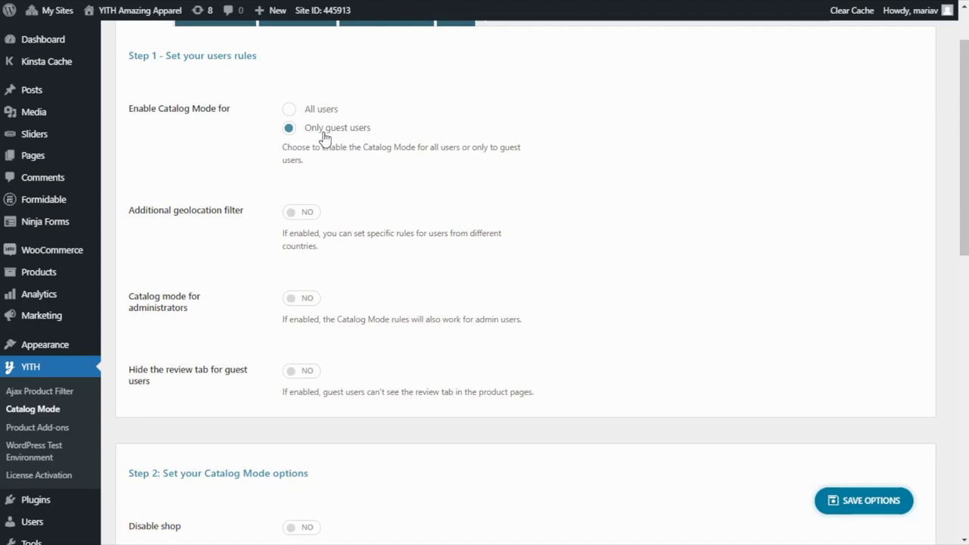
pyautogui.click(288, 112)
# Step: Try a geolocation rule enabling Catalog Mode for all users from France, and turn the additional geolocation filter back off
pyautogui.click(300, 215)
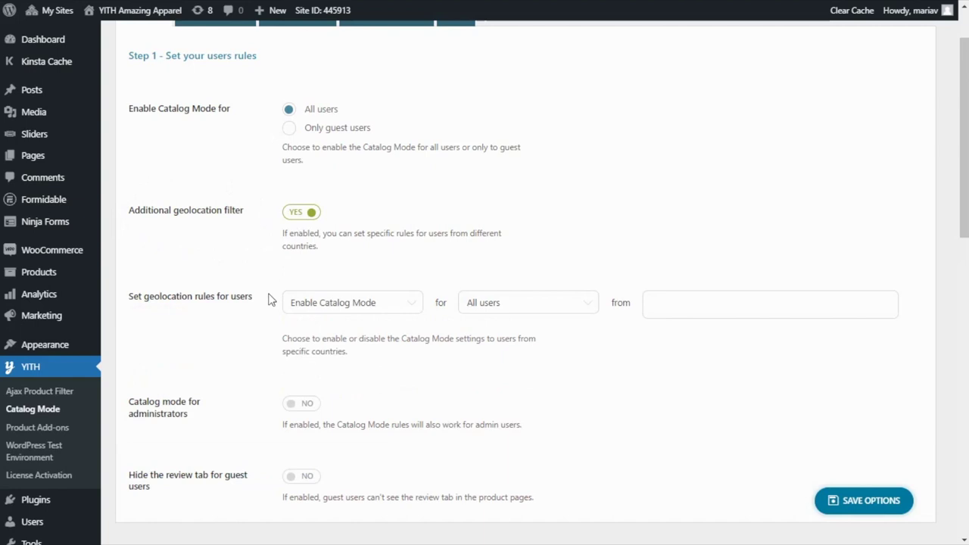
pyautogui.click(401, 313)
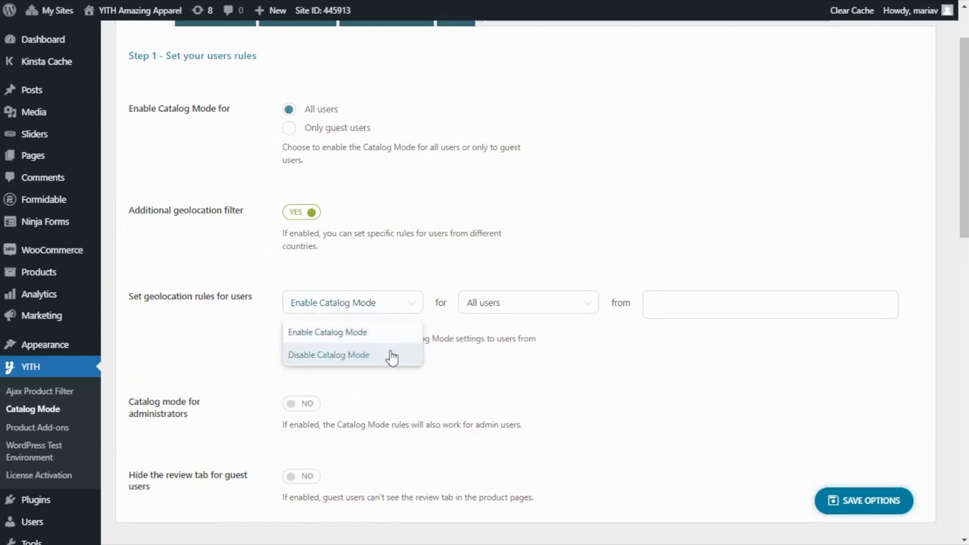
pyautogui.click(573, 311)
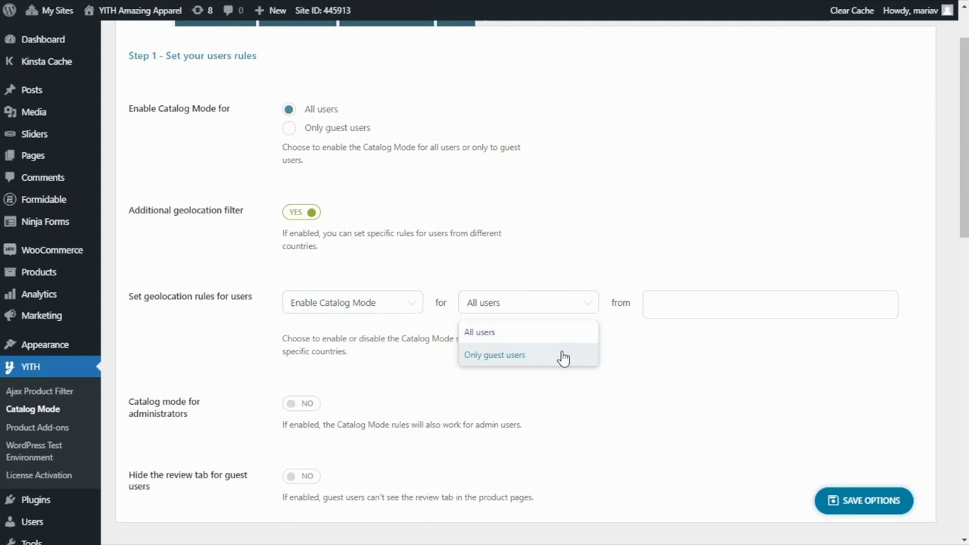
pyautogui.click(656, 310)
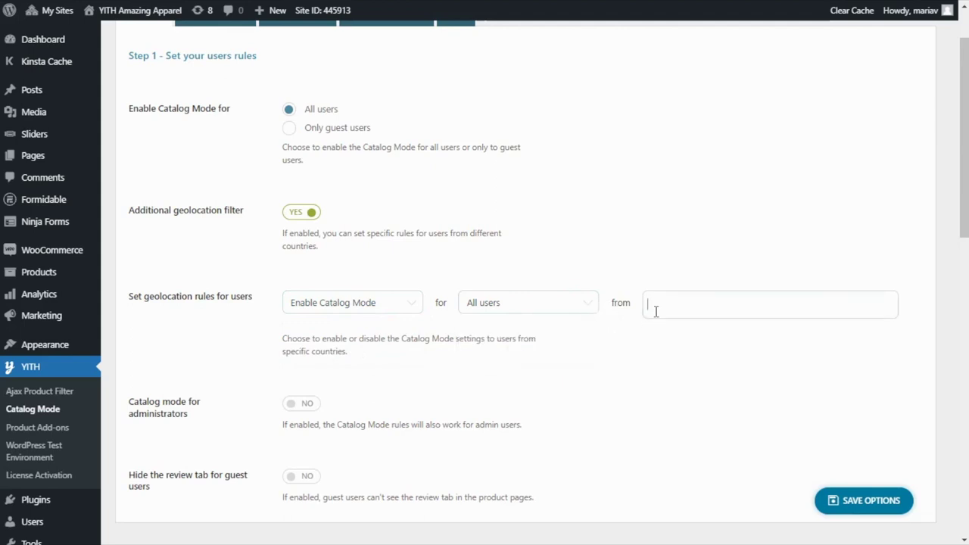
pyautogui.write('fra')
pyautogui.click(660, 336)
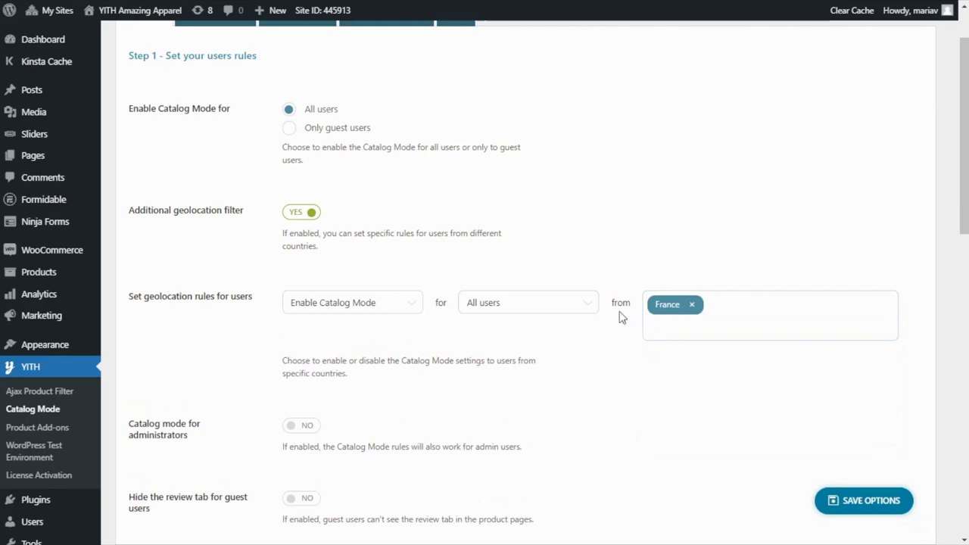
pyautogui.click(300, 213)
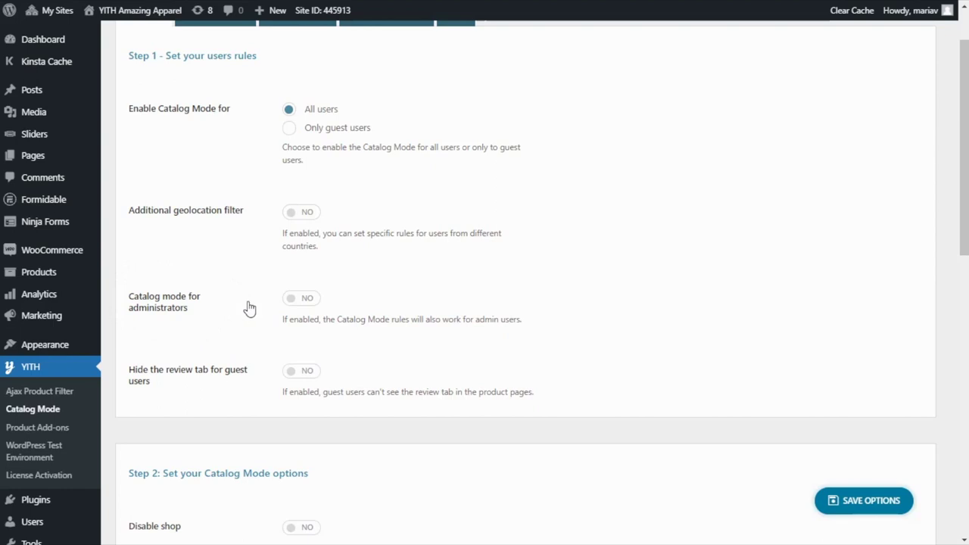
# Step: Enable Catalog Mode for administrators, trying the guest-only user rule before returning it to all users
pyautogui.click(301, 299)
pyautogui.click(290, 130)
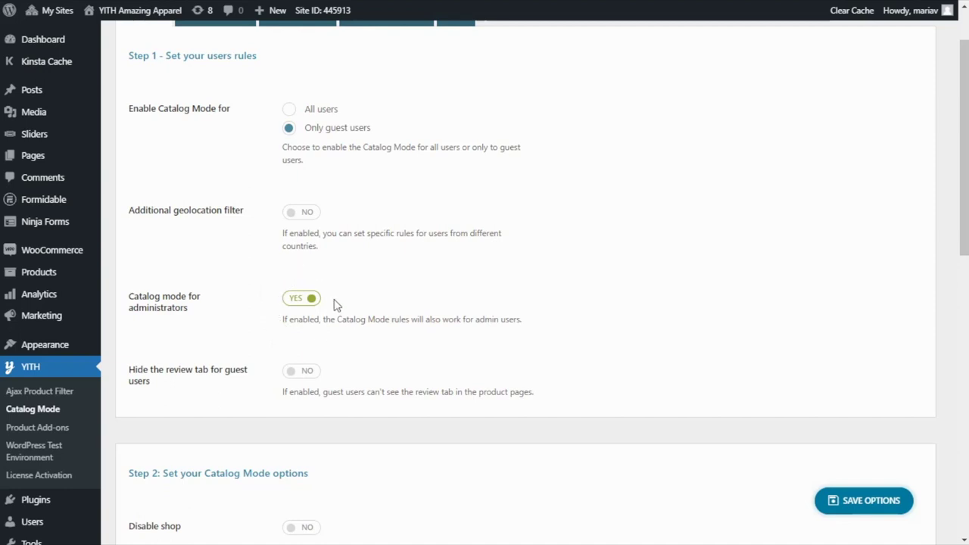
pyautogui.click(291, 112)
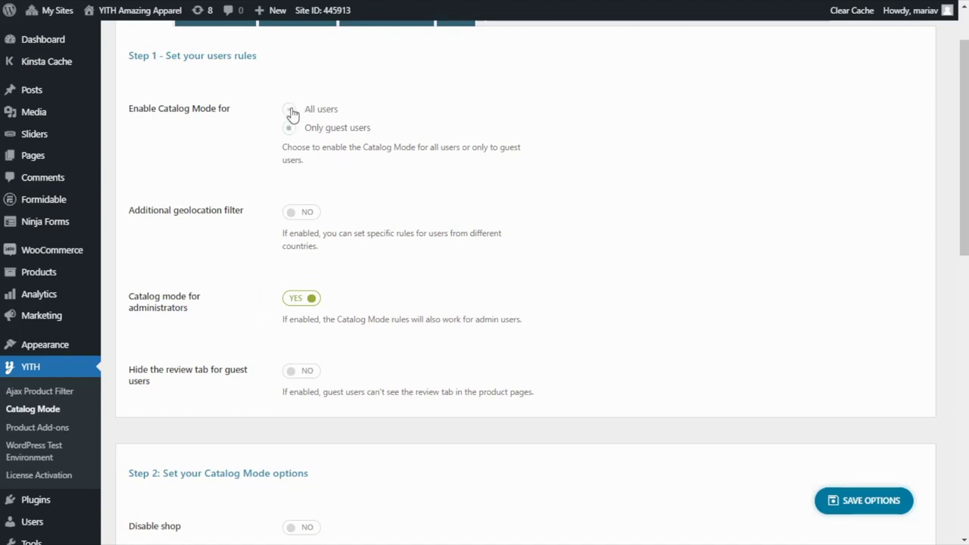
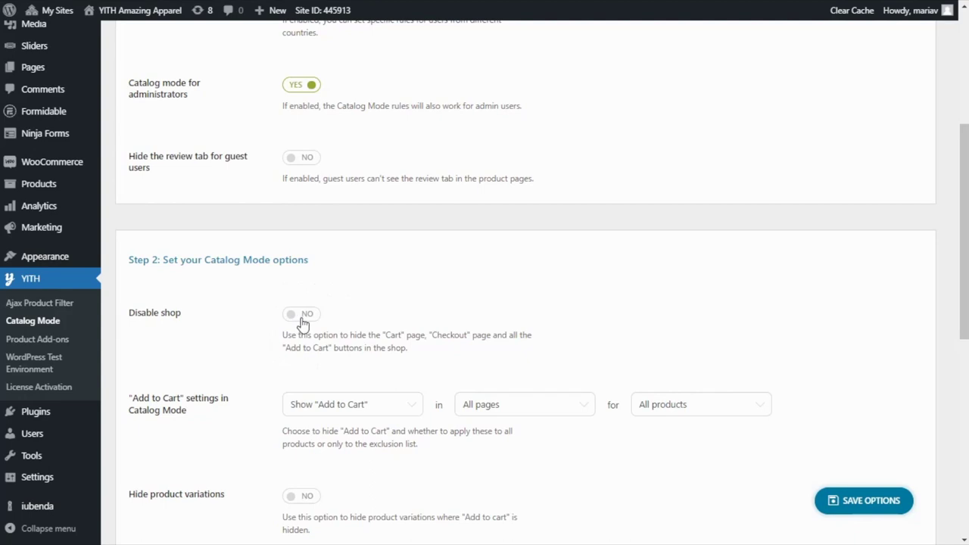
# Step: Enable the Disable shop option in the Catalog Mode options and save the settings
pyautogui.click(302, 317)
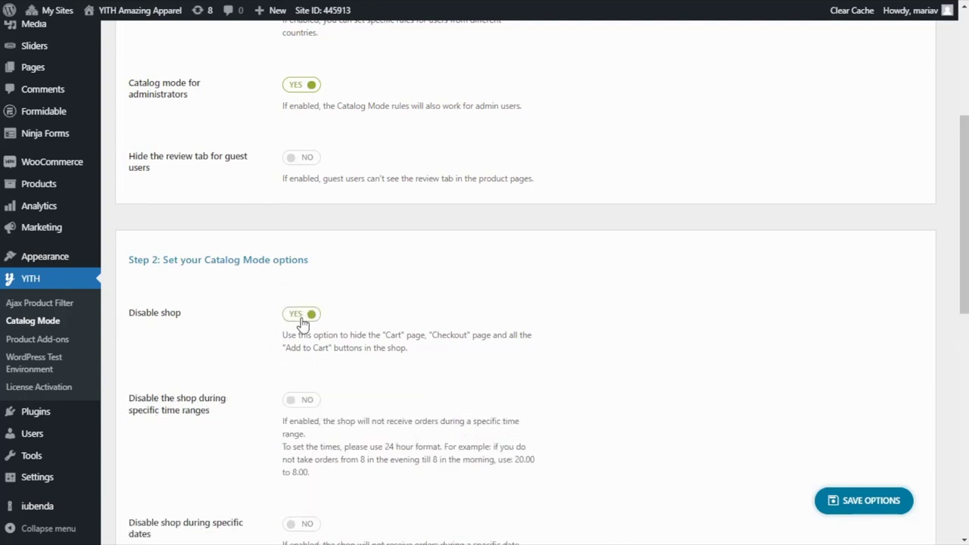
pyautogui.scroll(-2, 259, 345)
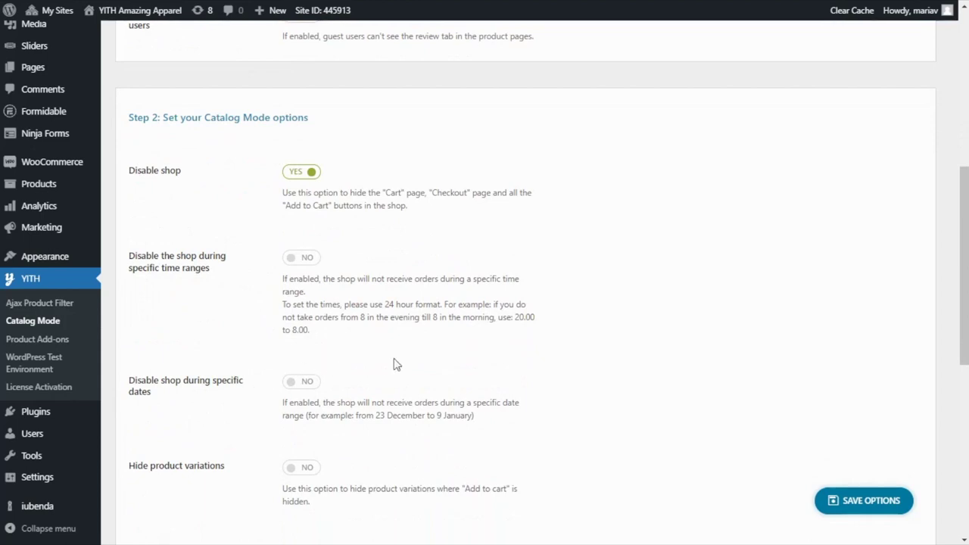
pyautogui.click(867, 501)
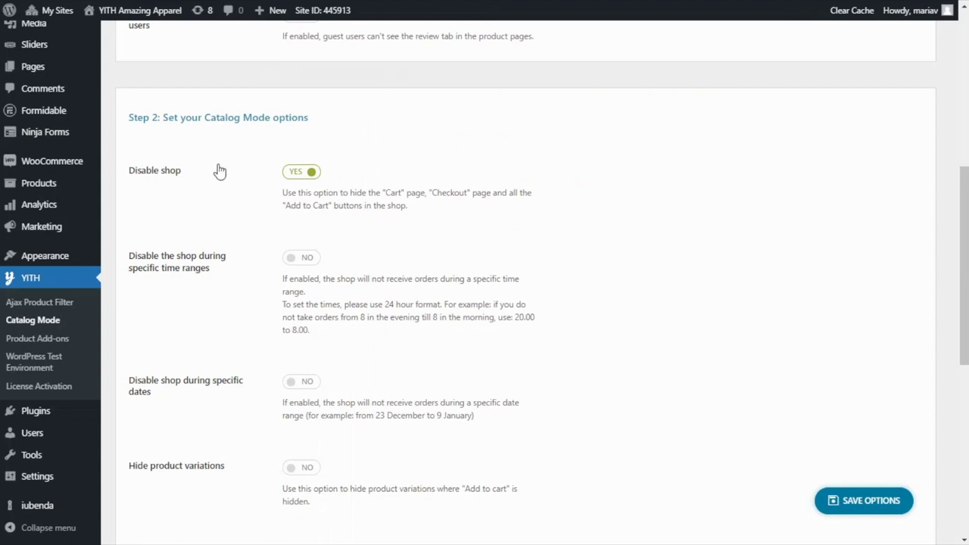
# Step: Turn off the Disable shop option and examine the visibility, page and product choices of the "Add to Cart" settings
pyautogui.click(293, 174)
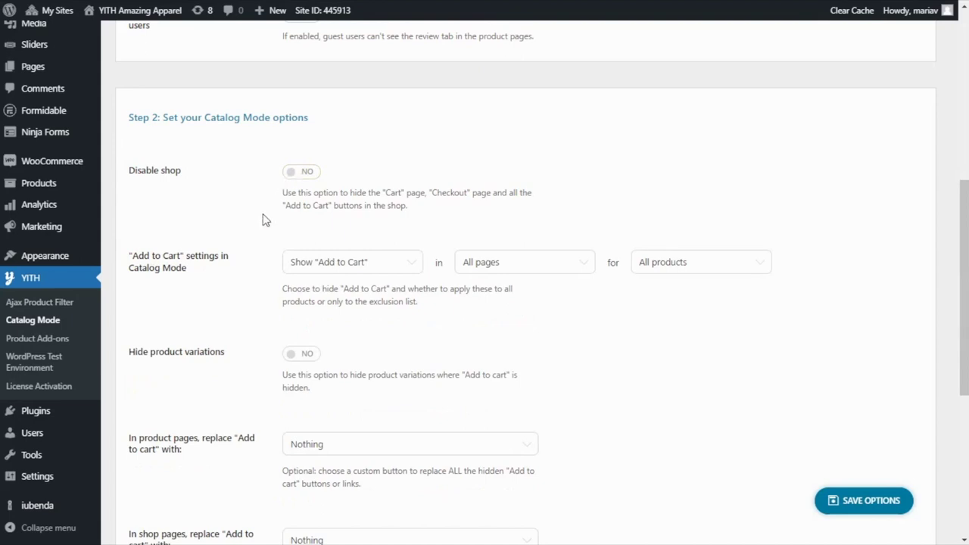
pyautogui.scroll(-1, 264, 219)
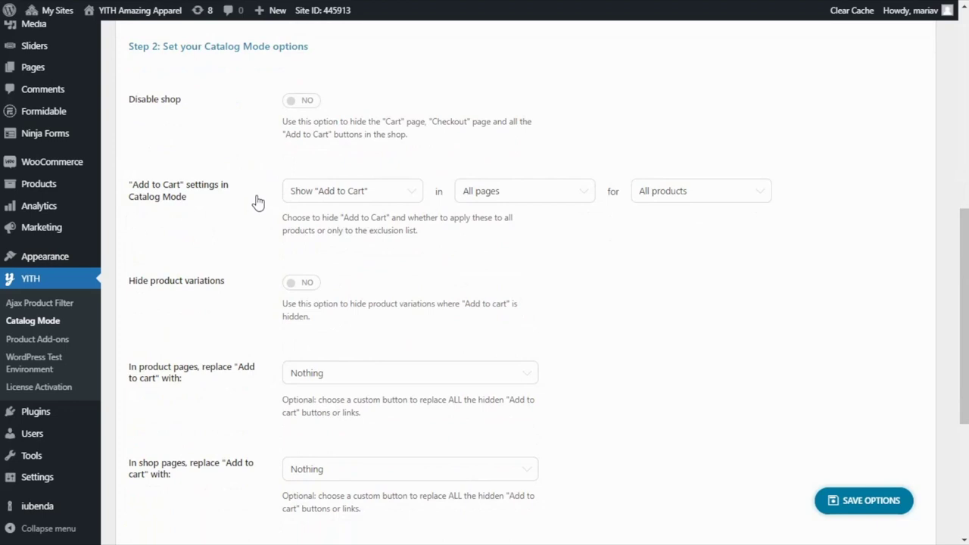
pyautogui.click(415, 197)
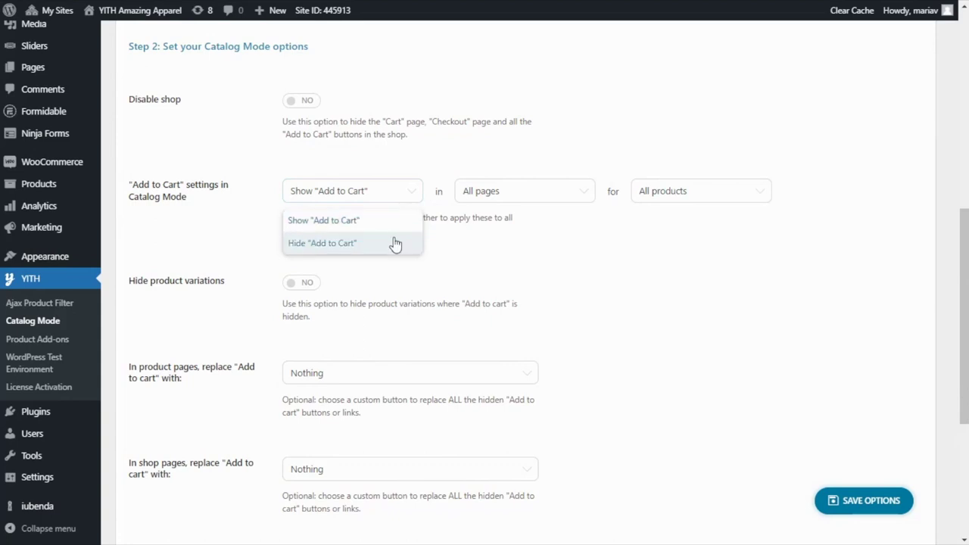
pyautogui.click(535, 197)
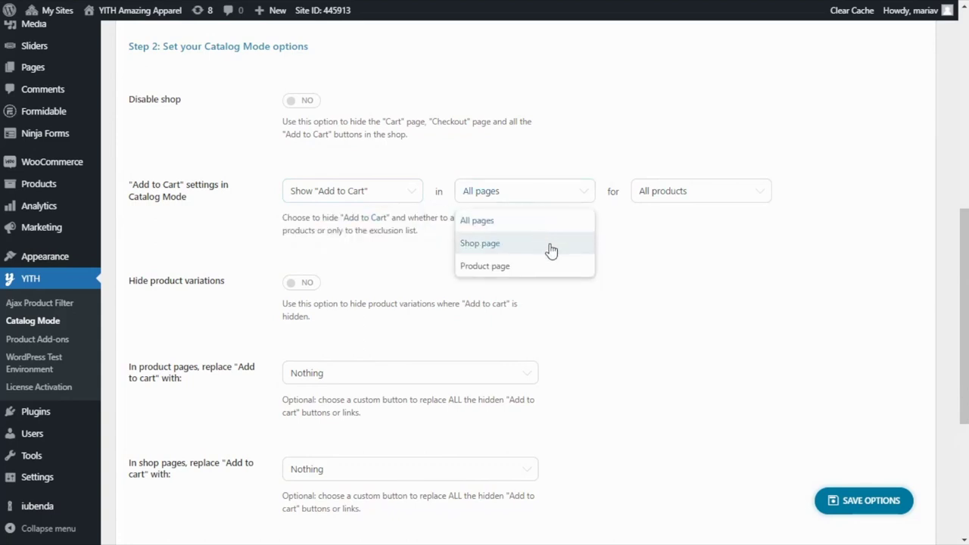
pyautogui.click(747, 206)
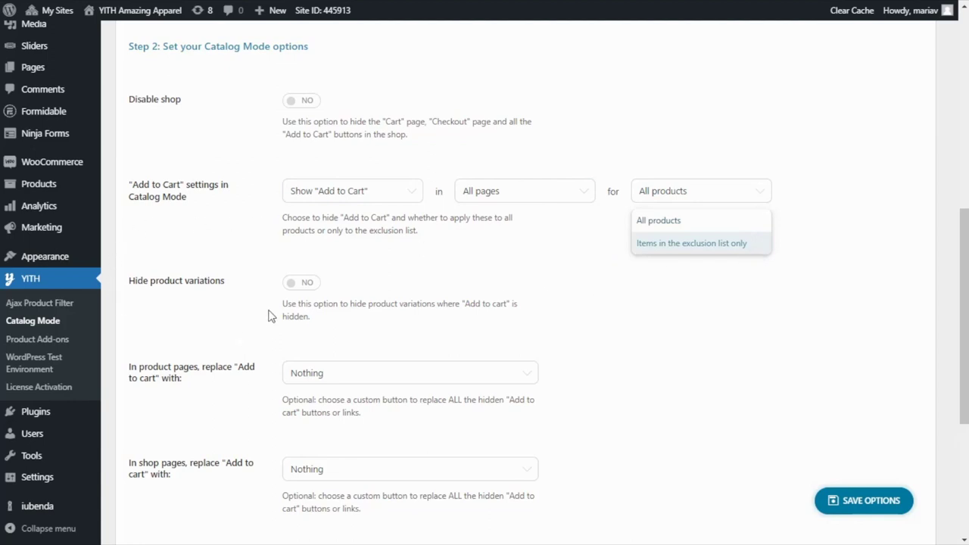
pyautogui.scroll(-1, 257, 287)
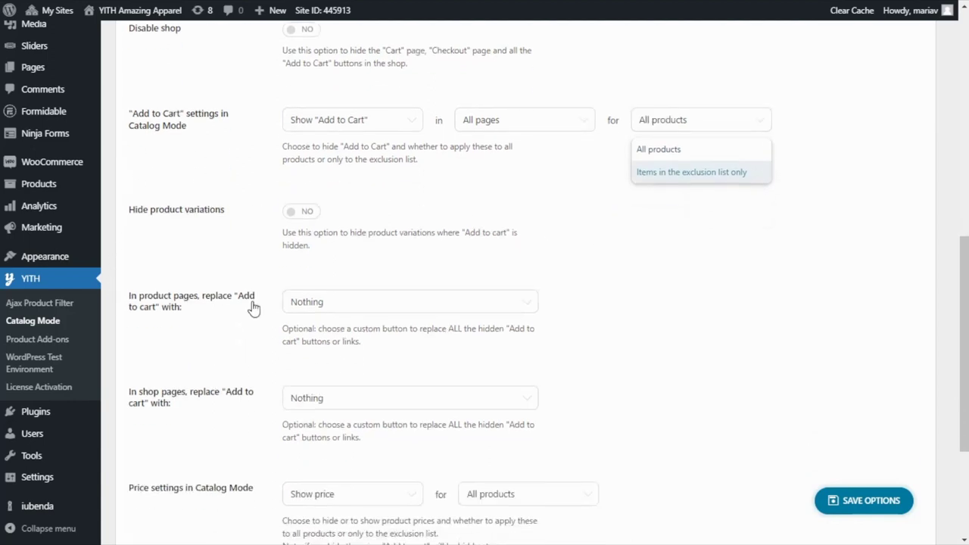
# Step: Examine the "Add to cart" replacement choices for shop pages and the price visibility, product and price replacement choices
pyautogui.scroll(-1, 254, 306)
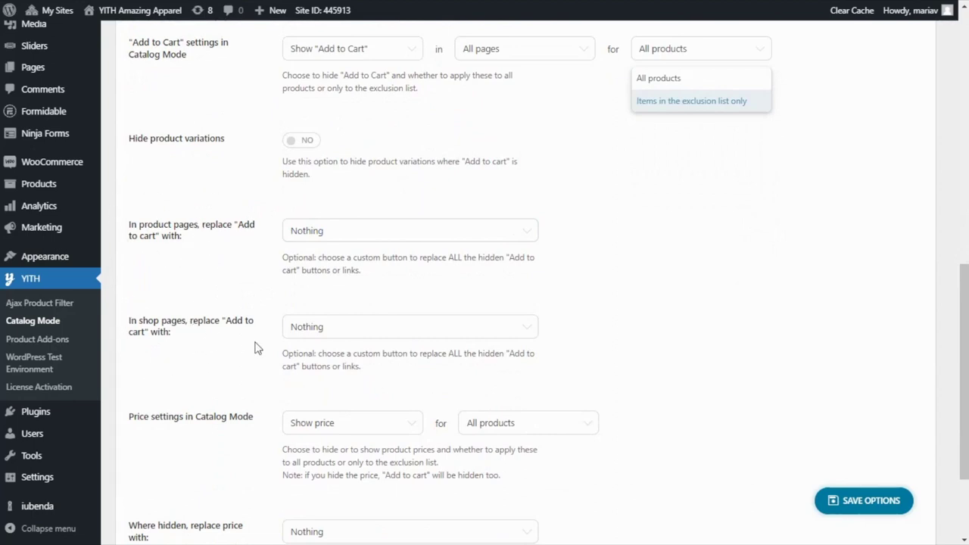
pyautogui.click(352, 330)
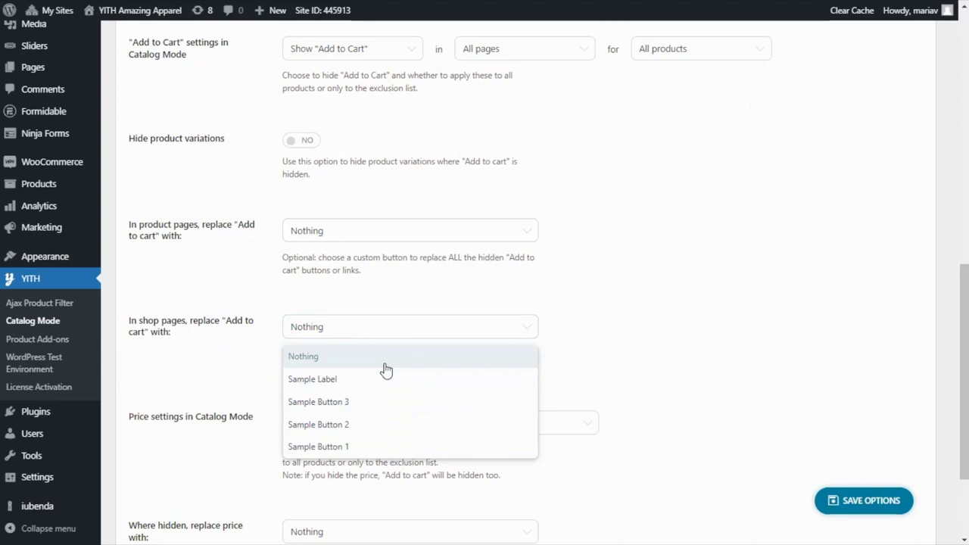
pyautogui.click(382, 333)
pyautogui.scroll(-1, 270, 368)
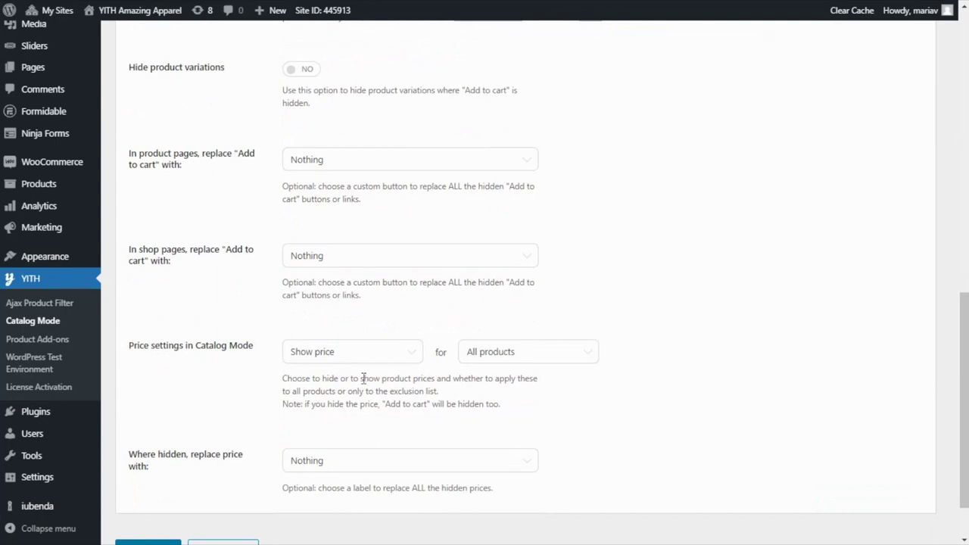
pyautogui.click(401, 357)
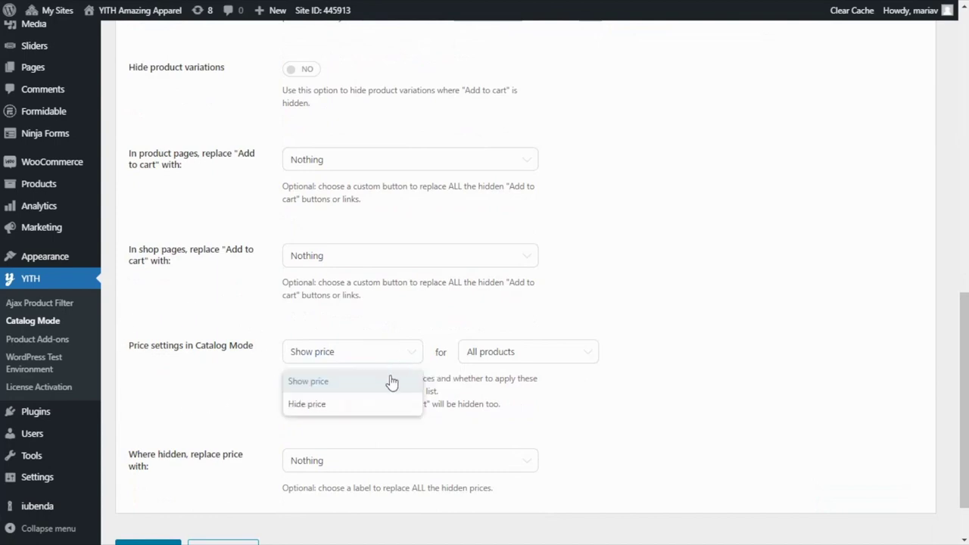
pyautogui.click(563, 359)
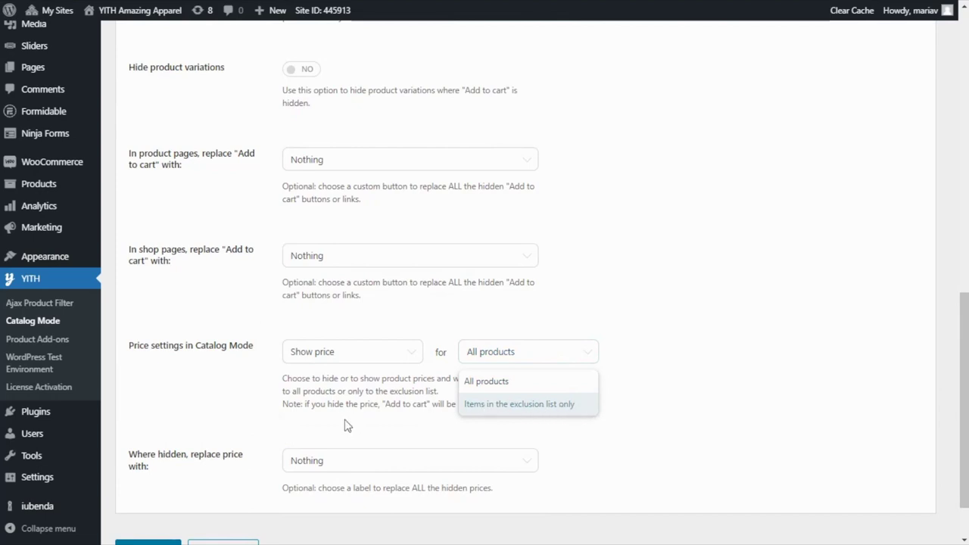
pyautogui.click(233, 434)
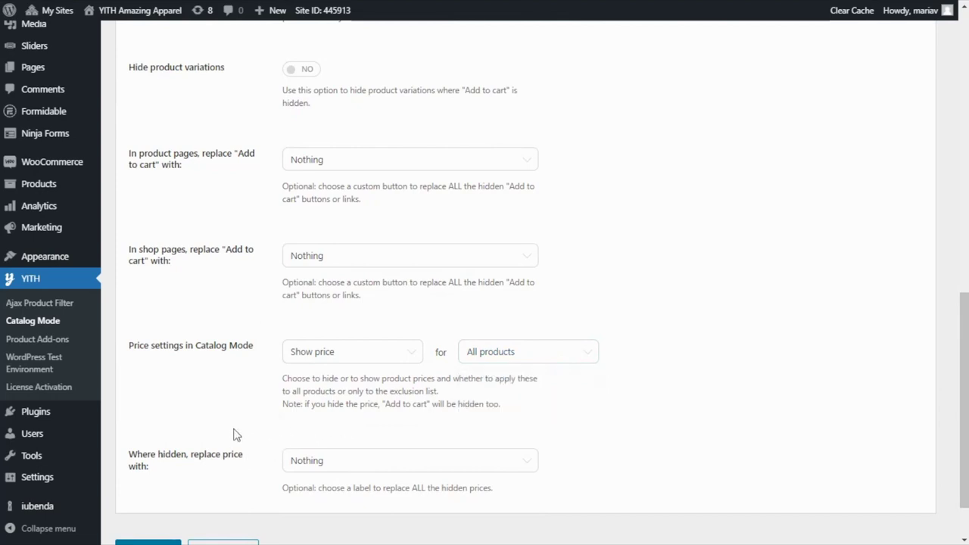
pyautogui.click(356, 463)
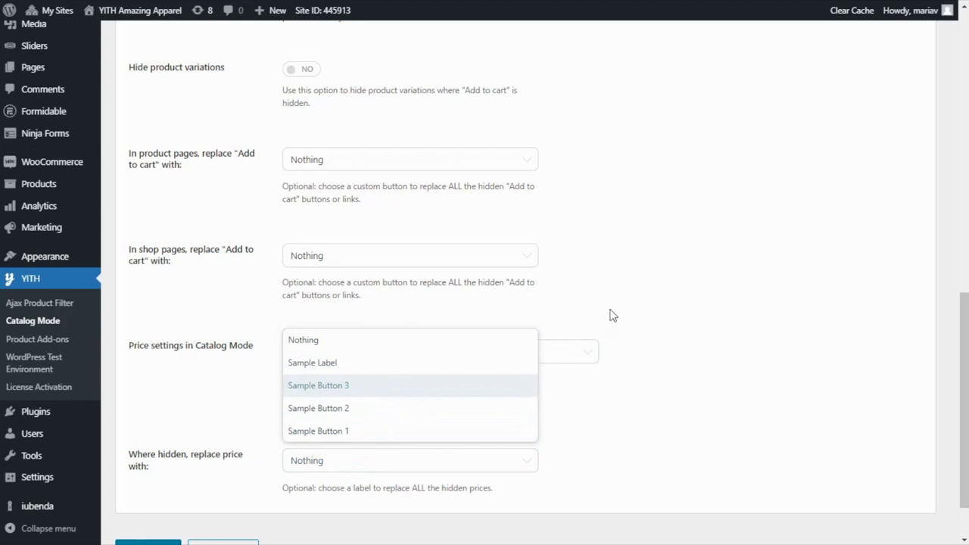
# Step: Return to the start of the Catalog Mode options and save them with Disable shop turned off
pyautogui.scroll(2, 613, 300)
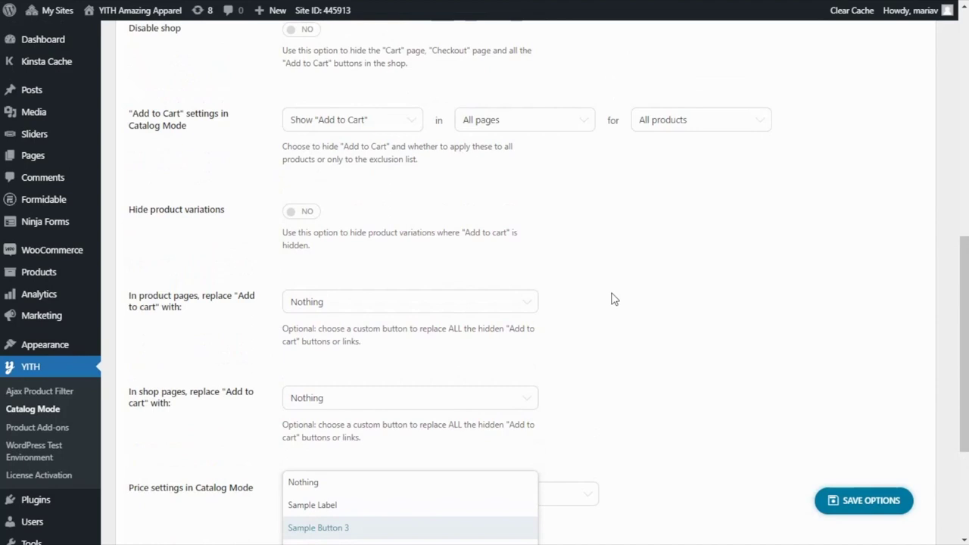
pyautogui.scroll(1, 613, 300)
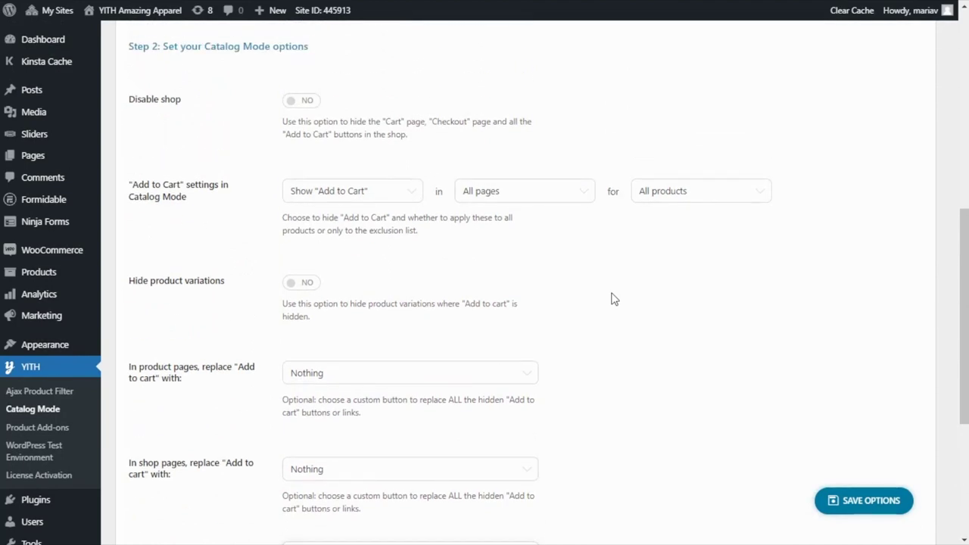
pyautogui.scroll(1, 613, 299)
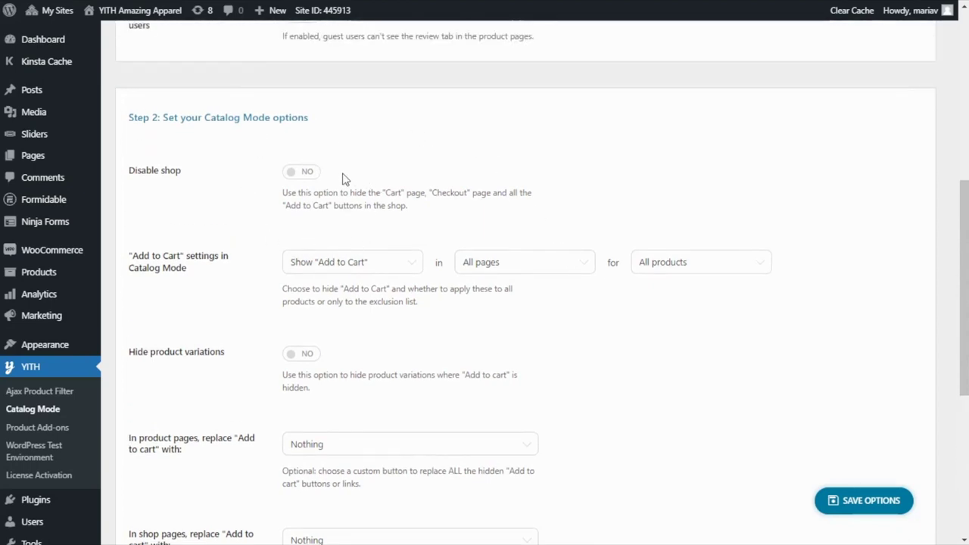
pyautogui.scroll(1, 338, 186)
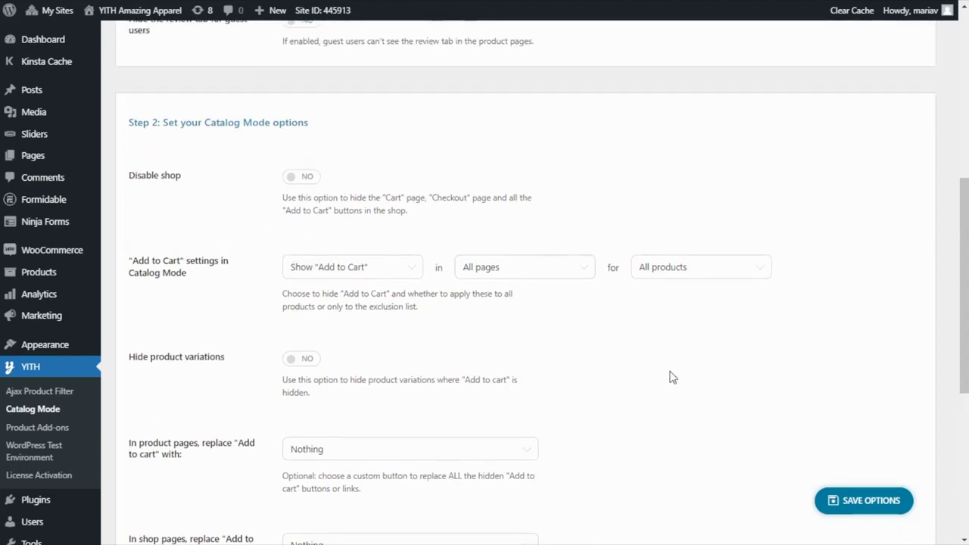
pyautogui.click(864, 500)
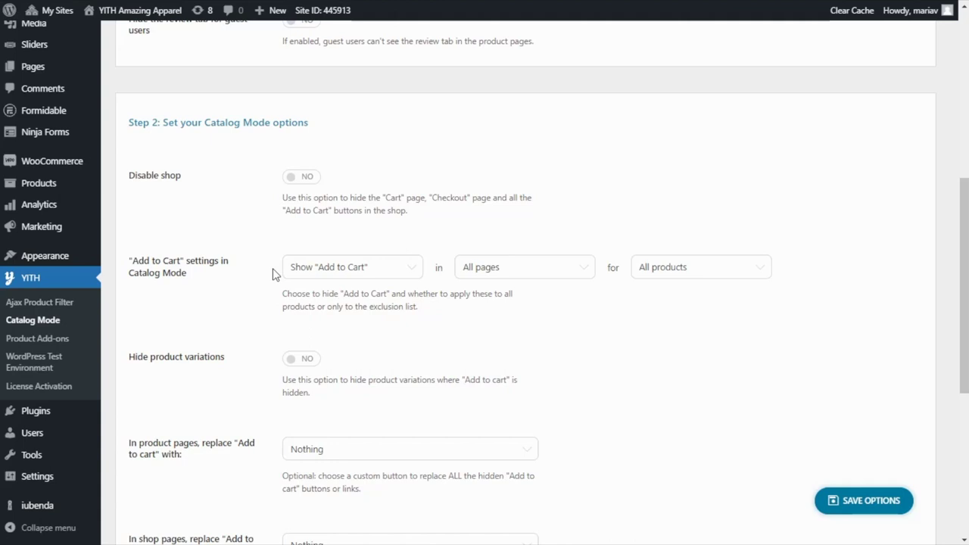
# Step: Hide "Add to Cart" in all pages for items in the exclusion list only, and save the options
pyautogui.click(412, 273)
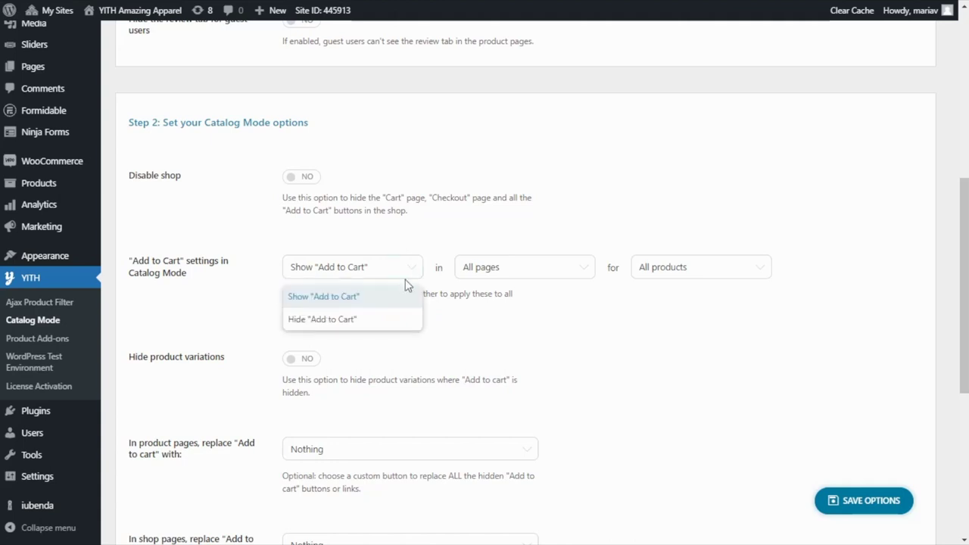
pyautogui.click(384, 324)
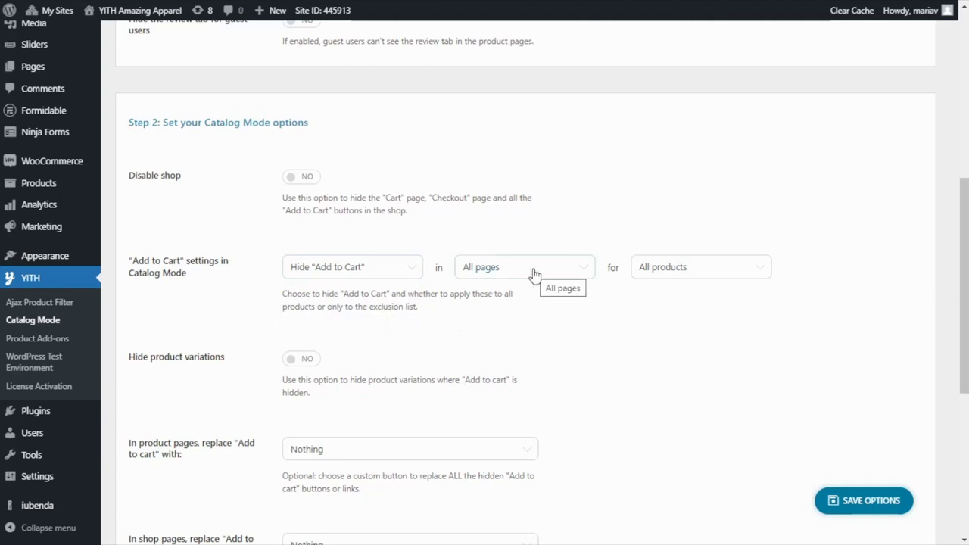
pyautogui.click(744, 270)
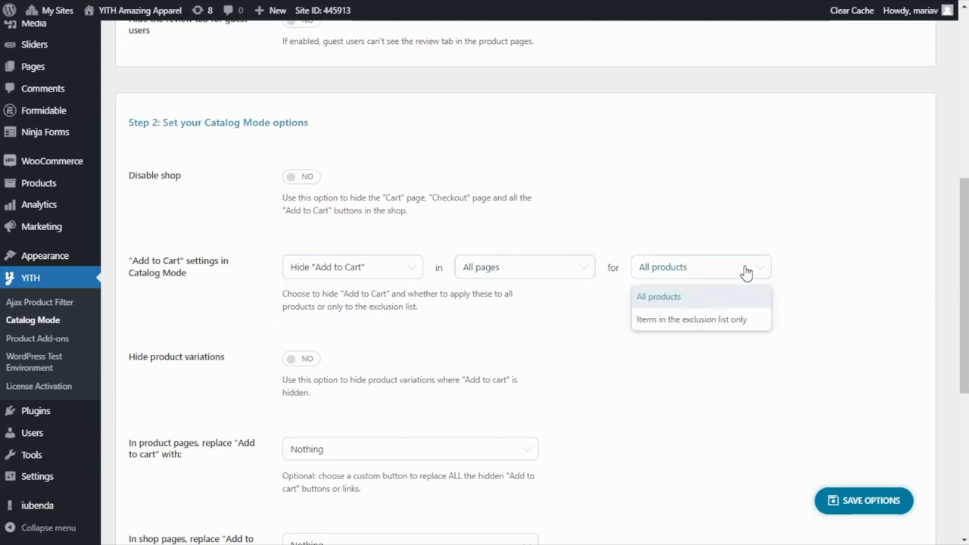
pyautogui.click(751, 324)
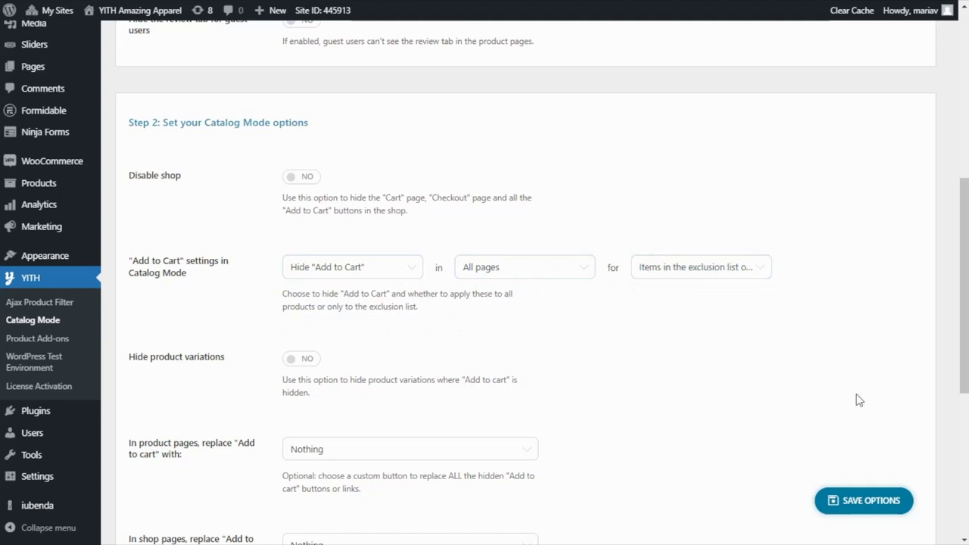
pyautogui.click(862, 500)
# Step: Start a new exclusion in the exclusion list with Products as the item type
pyautogui.scroll(5, 432, 243)
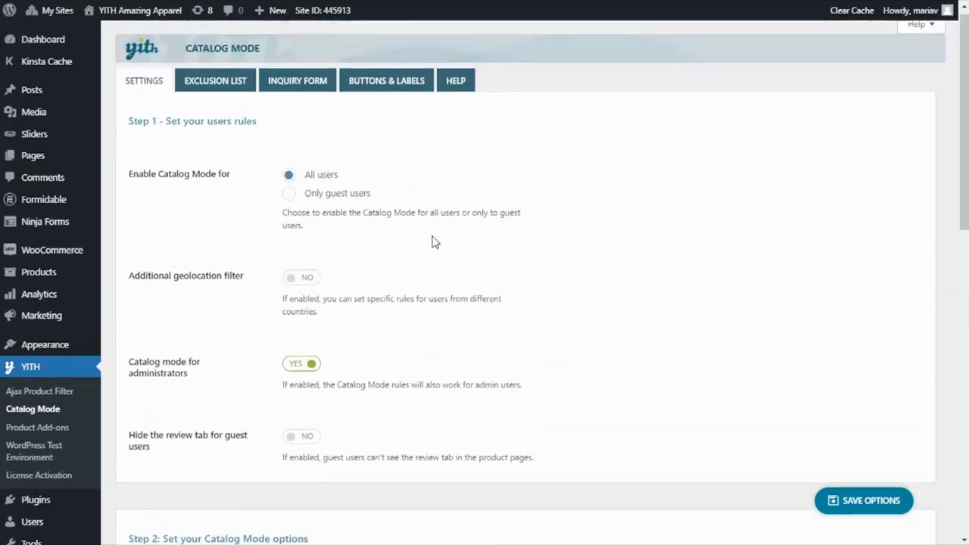
pyautogui.click(210, 92)
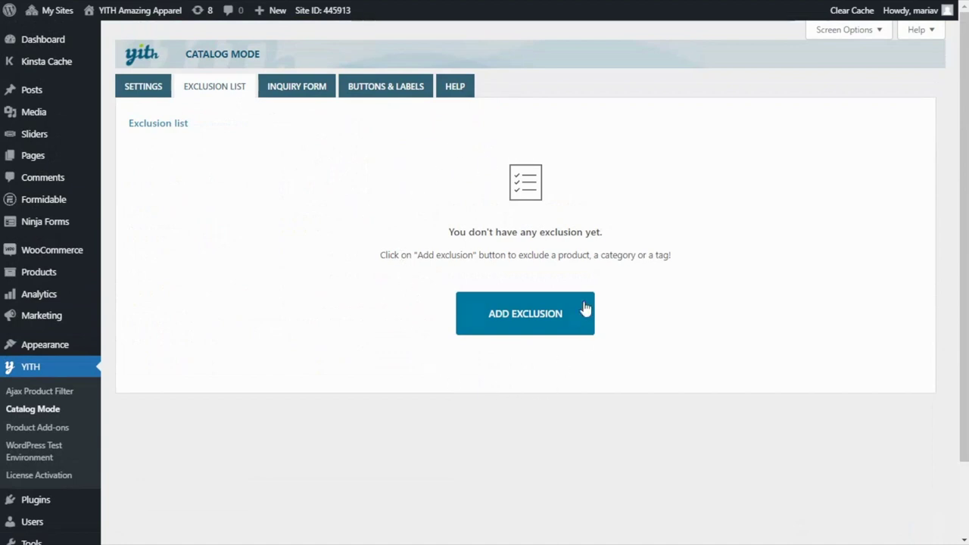
pyautogui.click(522, 323)
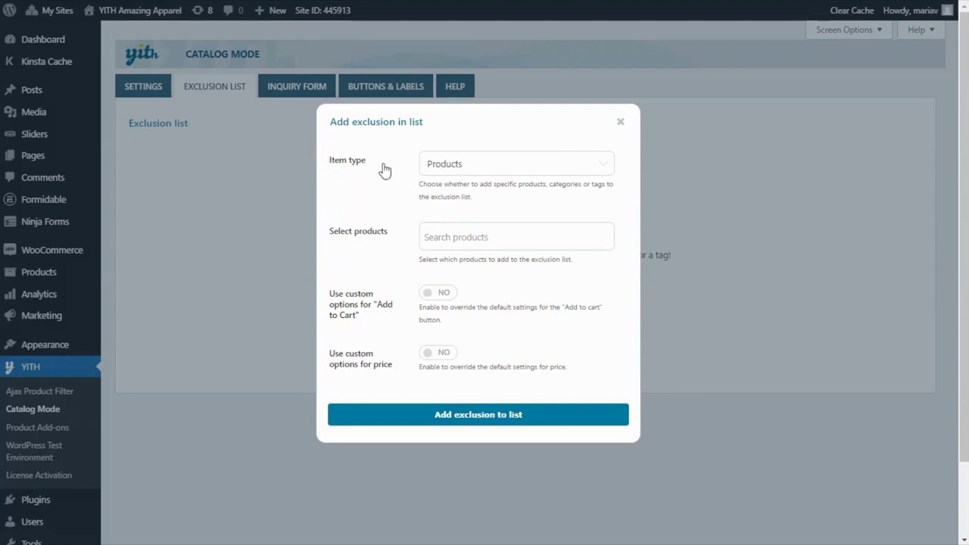
pyautogui.click(500, 171)
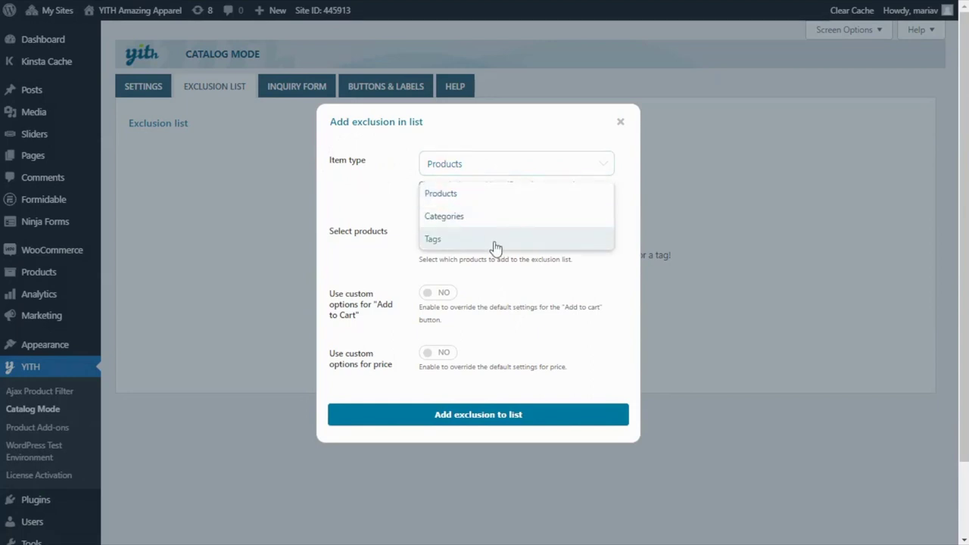
pyautogui.click(502, 200)
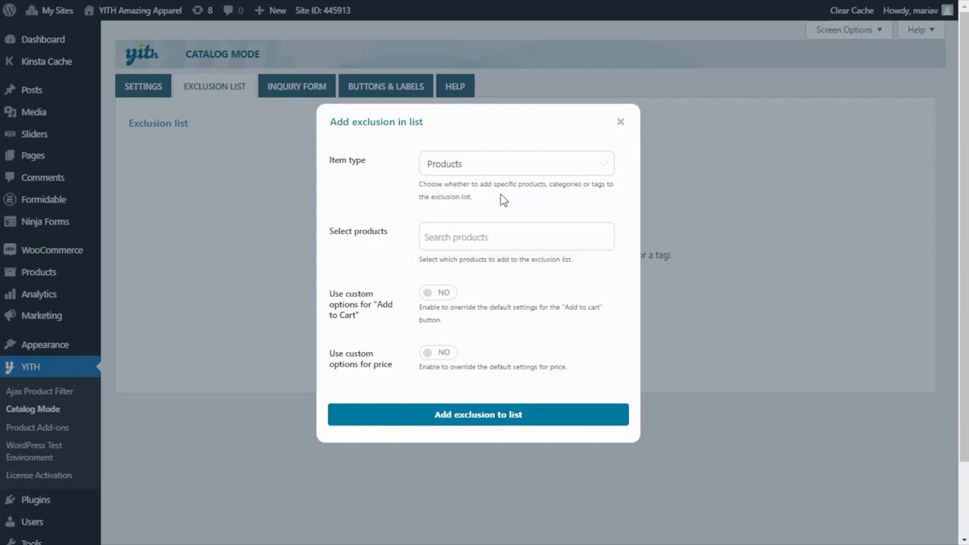
# Step: Select the product "Black cotton shirt for man" and add the exclusion to the list
pyautogui.click(463, 237)
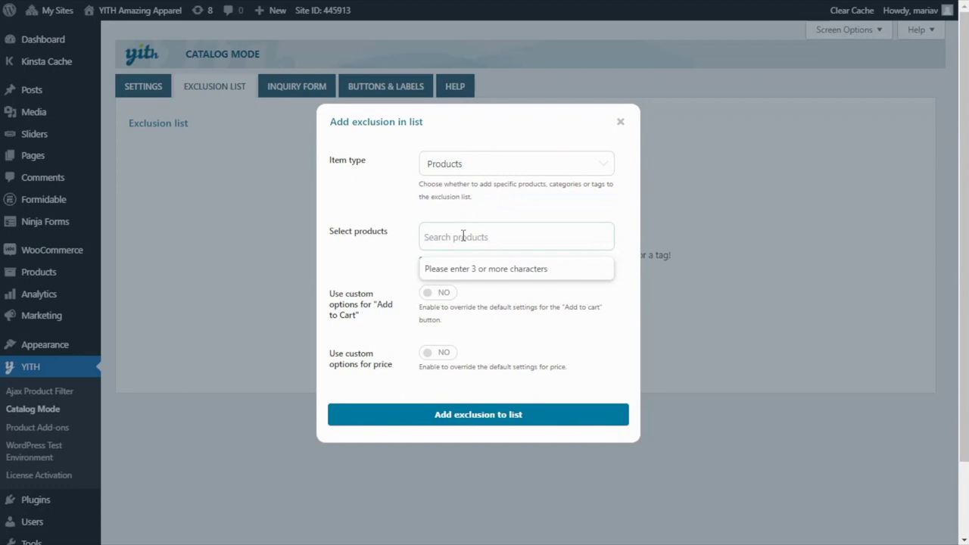
pyautogui.write('bl')
pyautogui.press('BackSpace')
pyautogui.press('BackSpace')
pyautogui.write('Black cotton shirt for man')
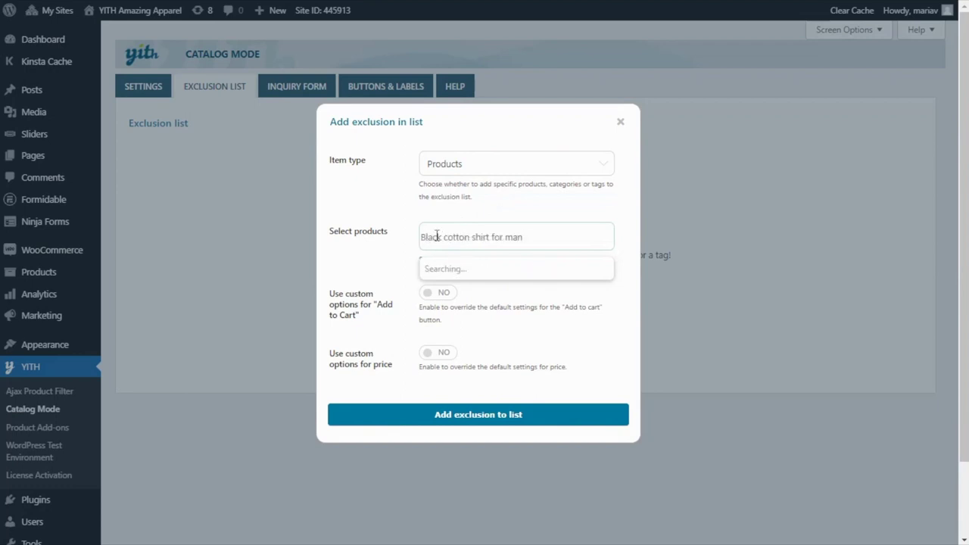
pyautogui.click(464, 271)
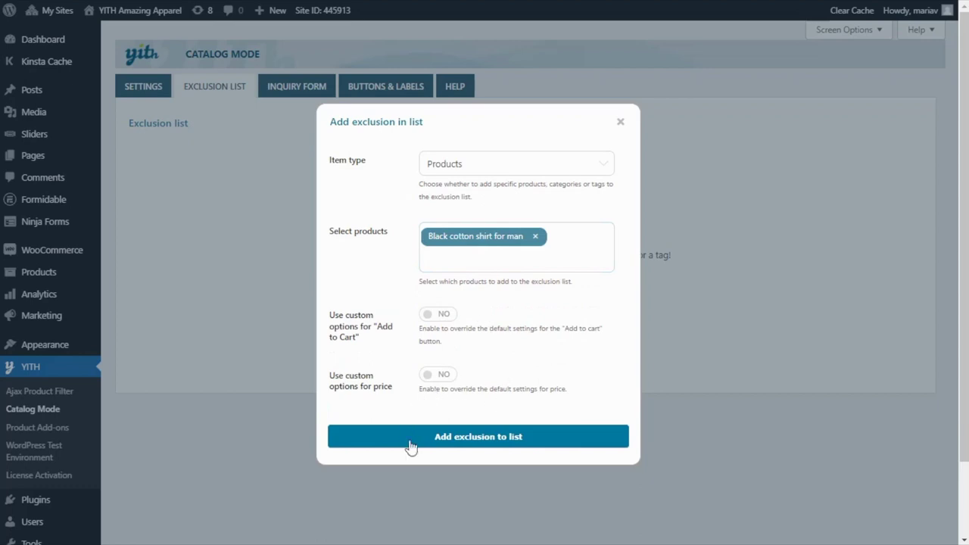
pyautogui.click(473, 447)
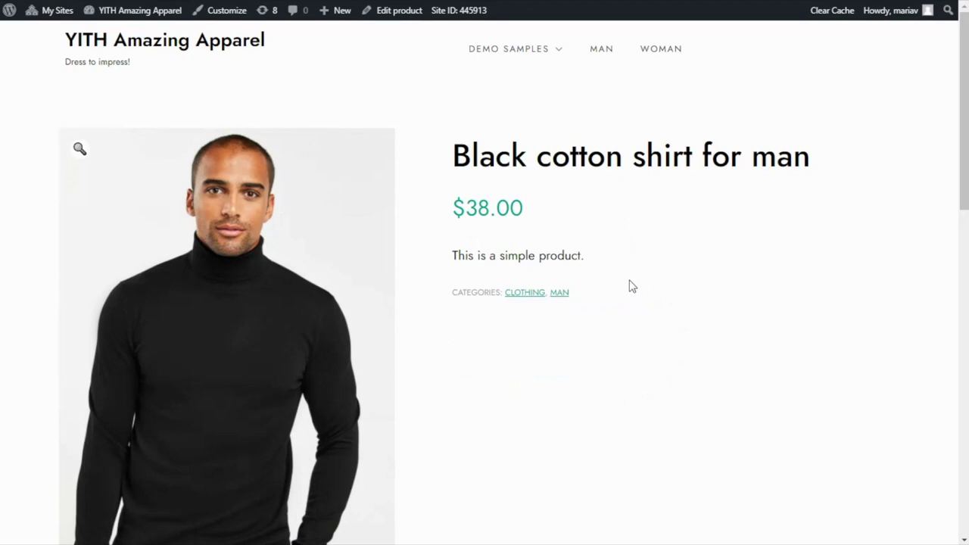
# Step: Compare the "Add to Cart" display of Black cotton shirt for man and Adidas shirt b&w in the Clothing category and product pages
pyautogui.click(529, 296)
pyautogui.scroll(-3, 530, 302)
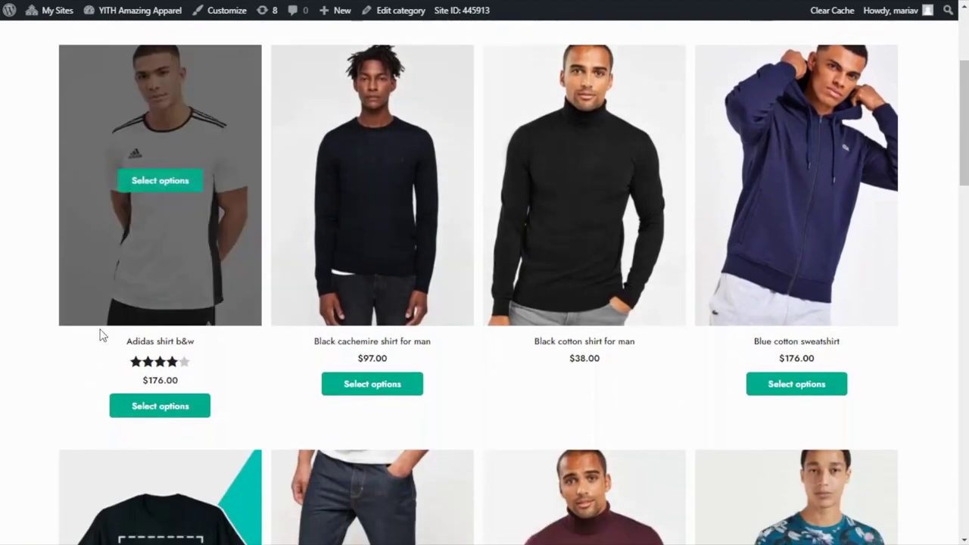
pyautogui.click(183, 348)
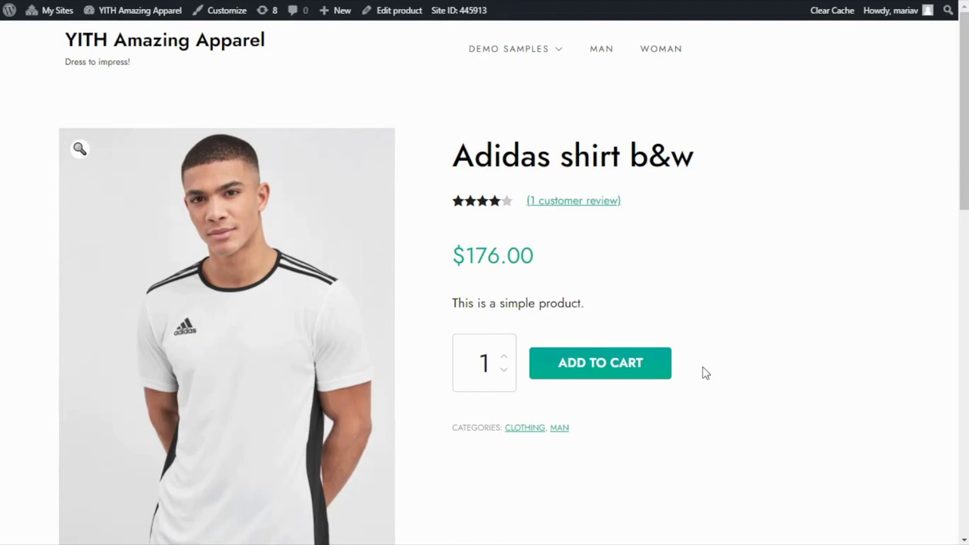
pyautogui.click(526, 429)
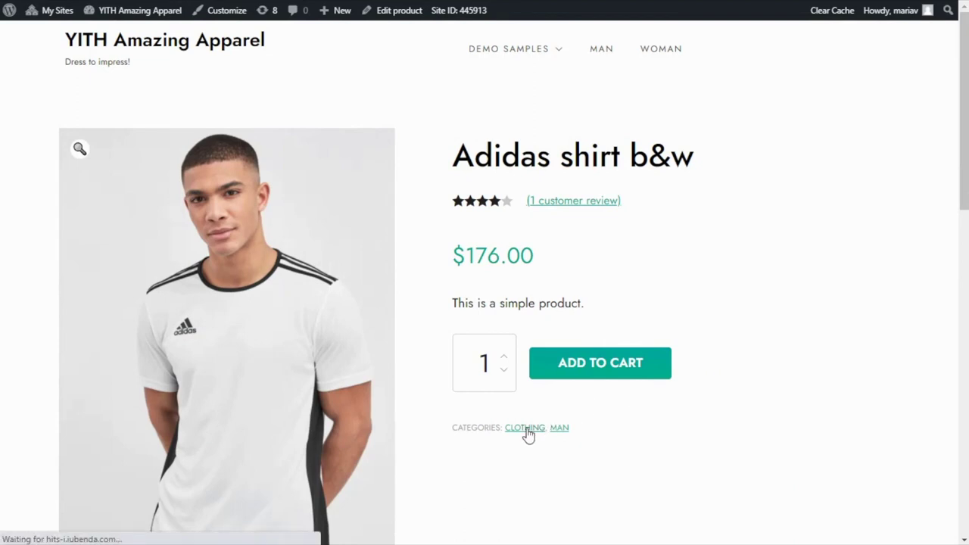
pyautogui.scroll(-3, 581, 364)
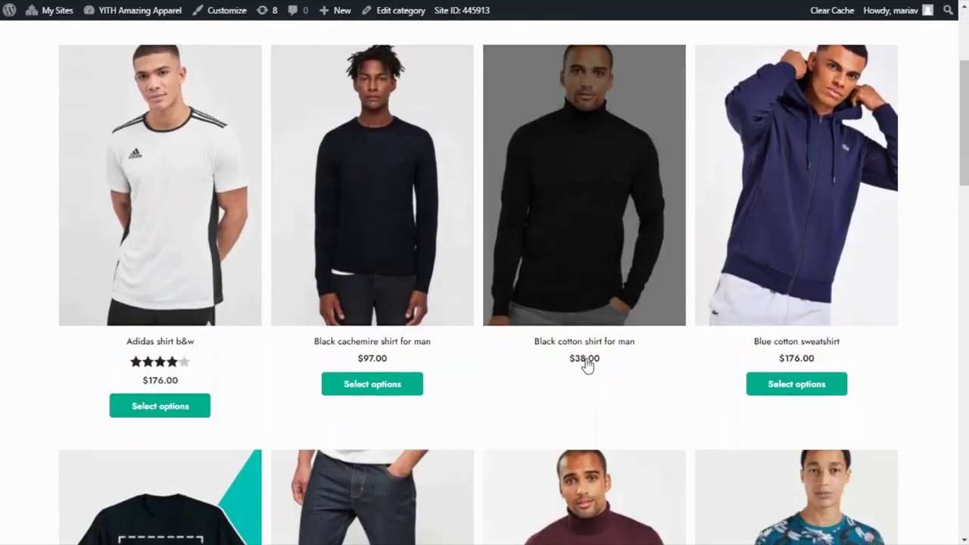
pyautogui.click(603, 345)
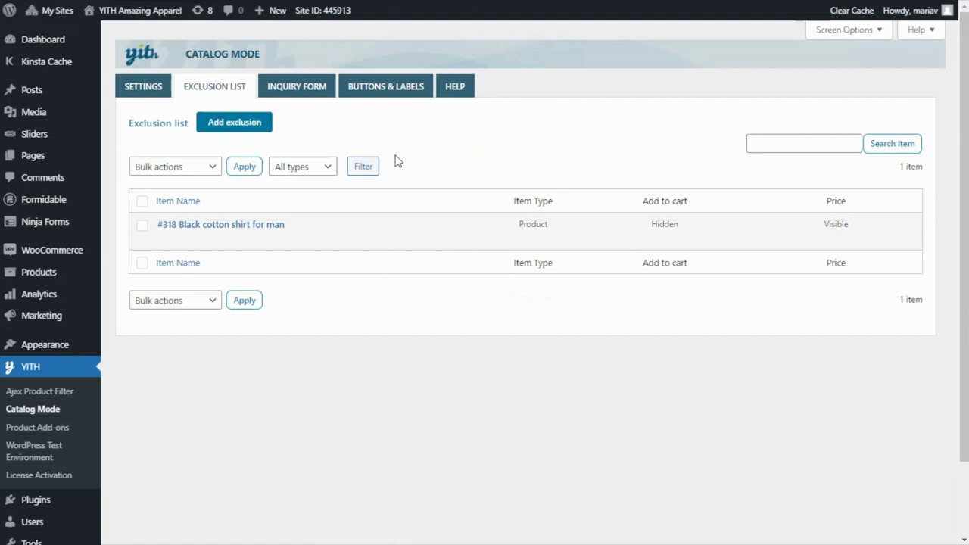
# Step: Create a new button or label in Catalog Mode and name it "Black cotton shirt button"
pyautogui.click(388, 87)
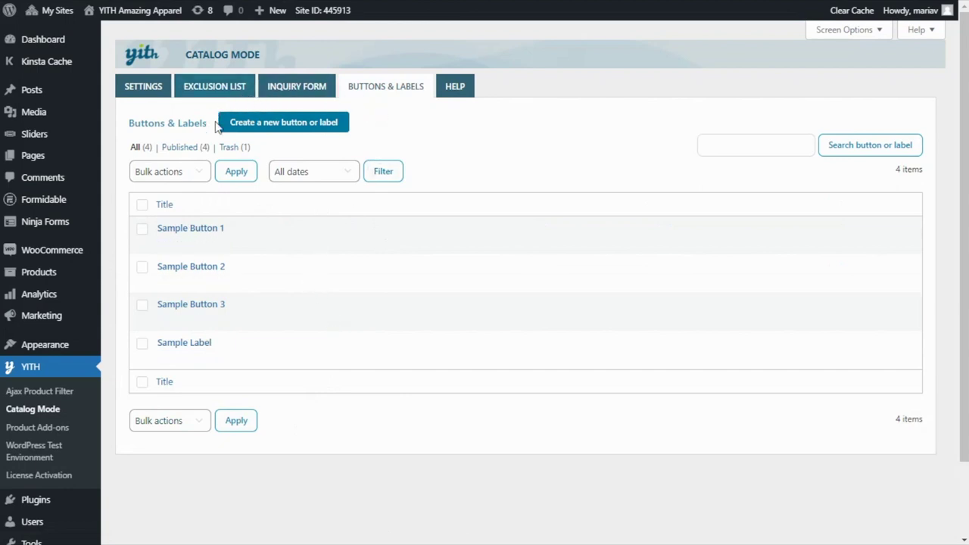
pyautogui.click(287, 123)
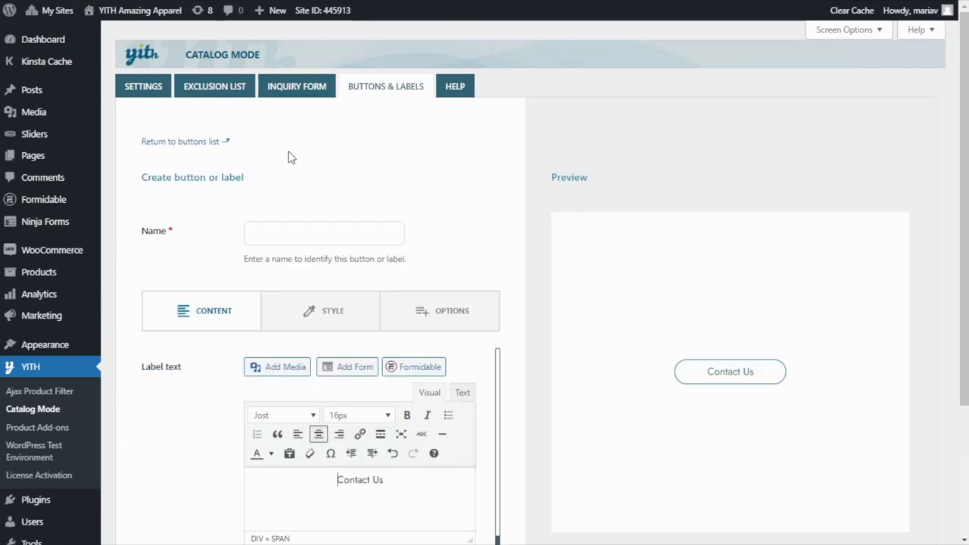
pyautogui.click(265, 239)
pyautogui.write('Black cotton shirt button')
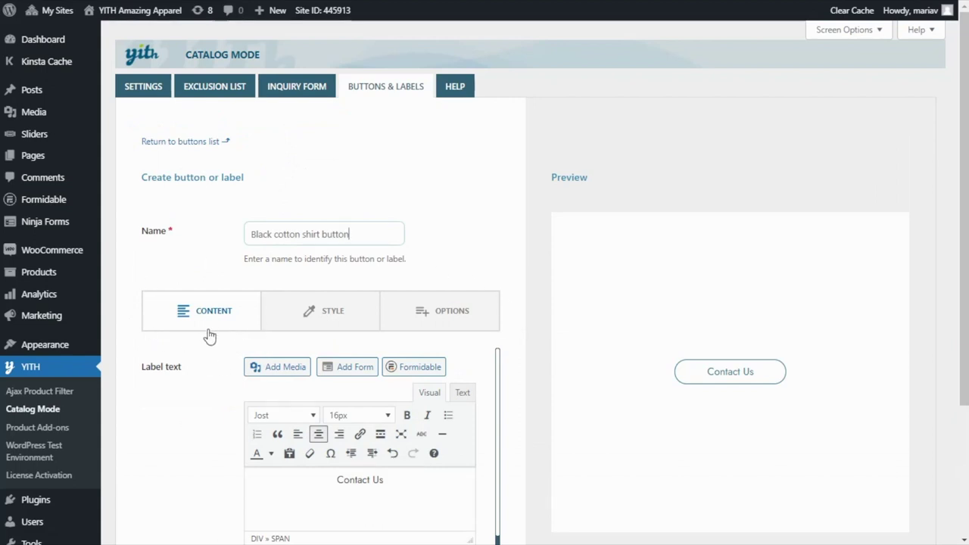
# Step: Replace the label text "Contact Us" with "For more information contact us at" followed by the contact phone number
pyautogui.scroll(-2, 211, 336)
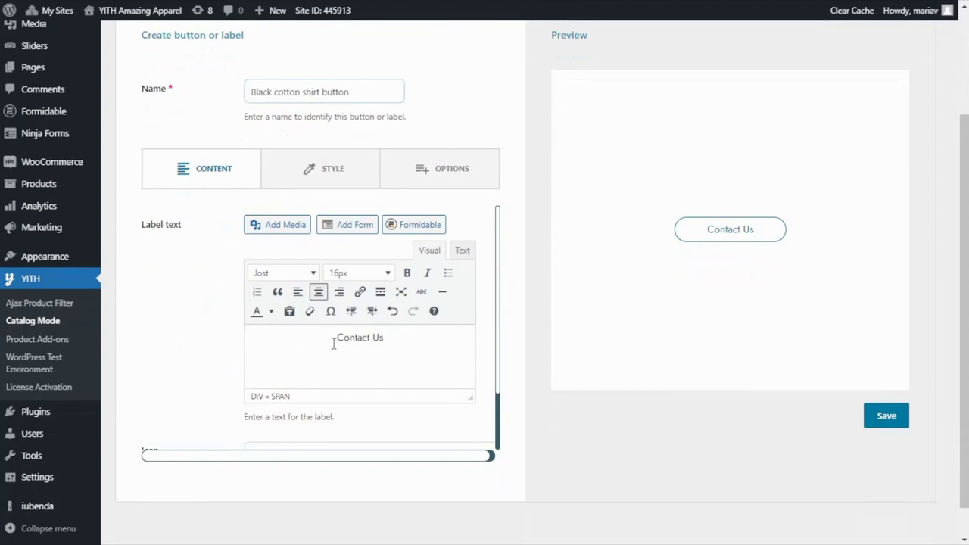
pyautogui.moveTo(333, 343); pyautogui.dragTo(484, 348)
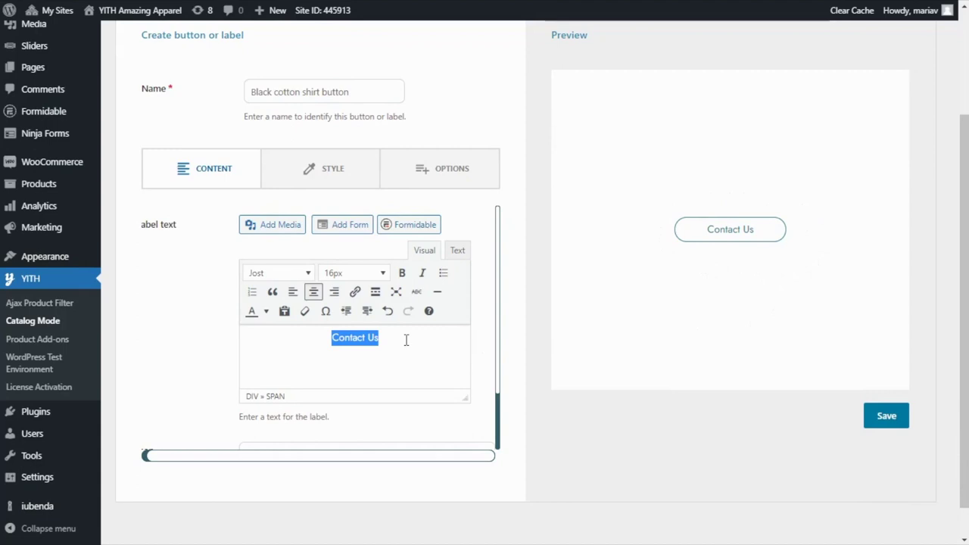
pyautogui.hotkey('ctrl', 'v')
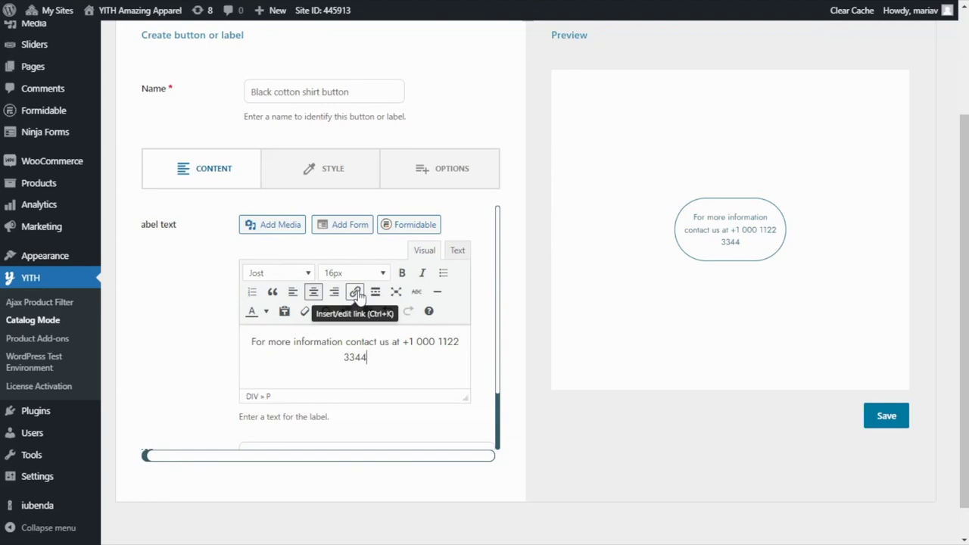
pyautogui.moveTo(401, 342); pyautogui.dragTo(417, 363)
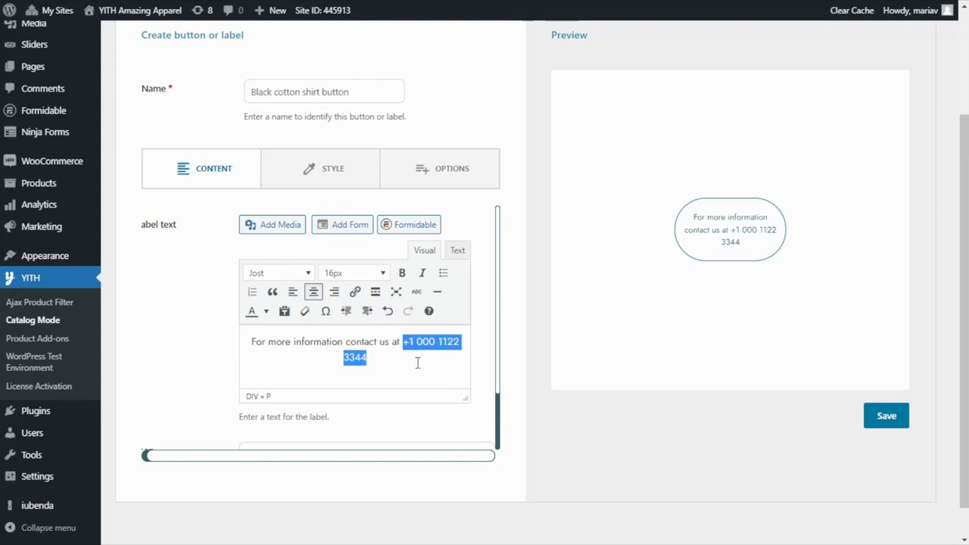
pyautogui.click(355, 292)
pyautogui.write('www')
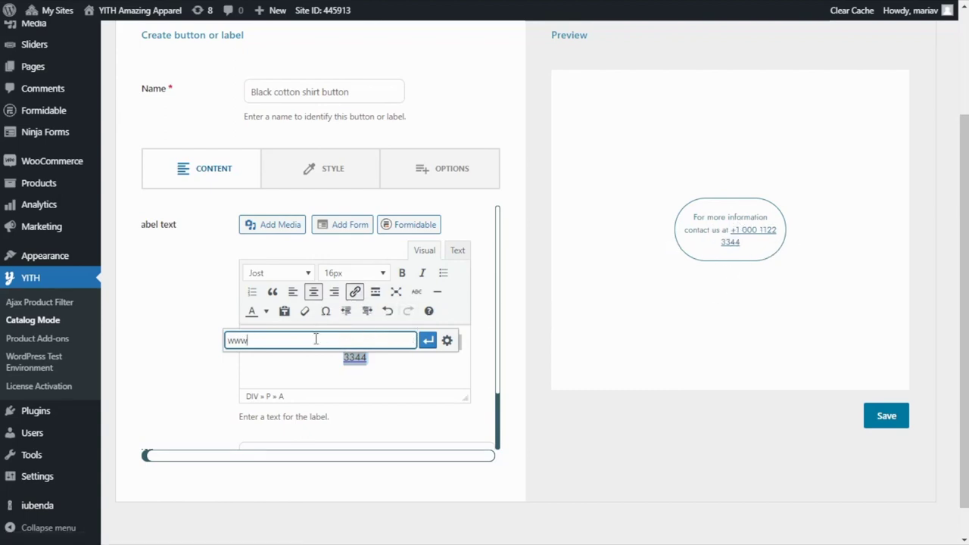
pyautogui.press('BackSpace')
pyautogui.press('BackSpace')
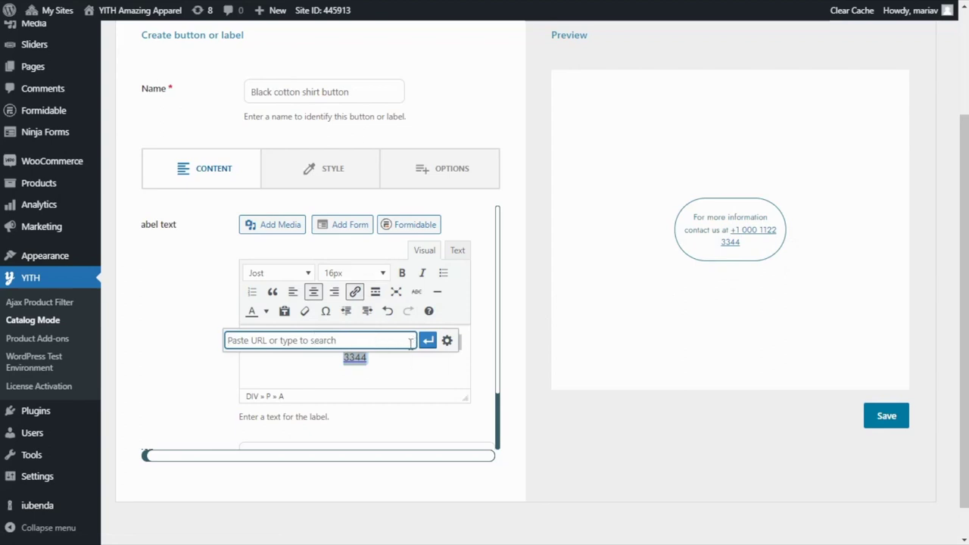
pyautogui.click(429, 346)
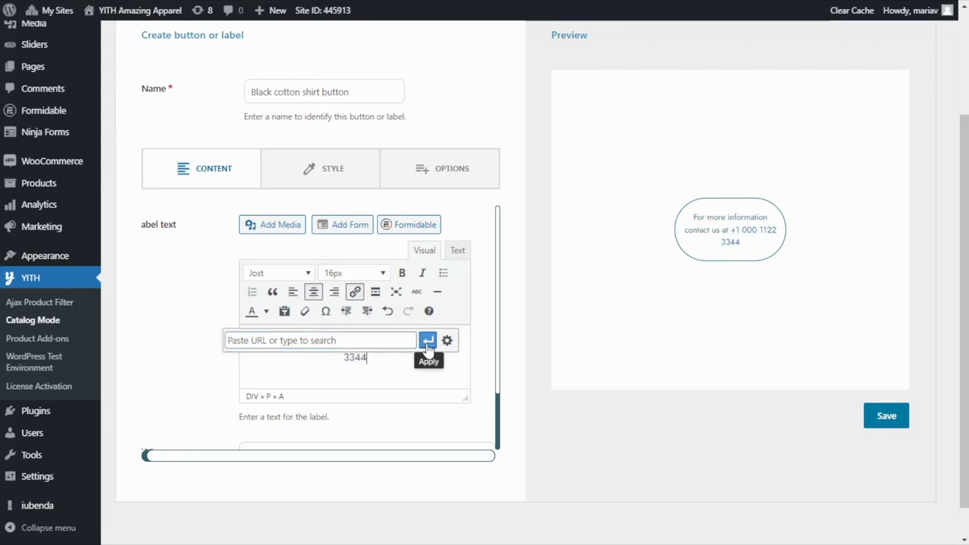
# Step: Review the available icon choices and set the button's width to 360 px in its style settings
pyautogui.scroll(-1, 387, 358)
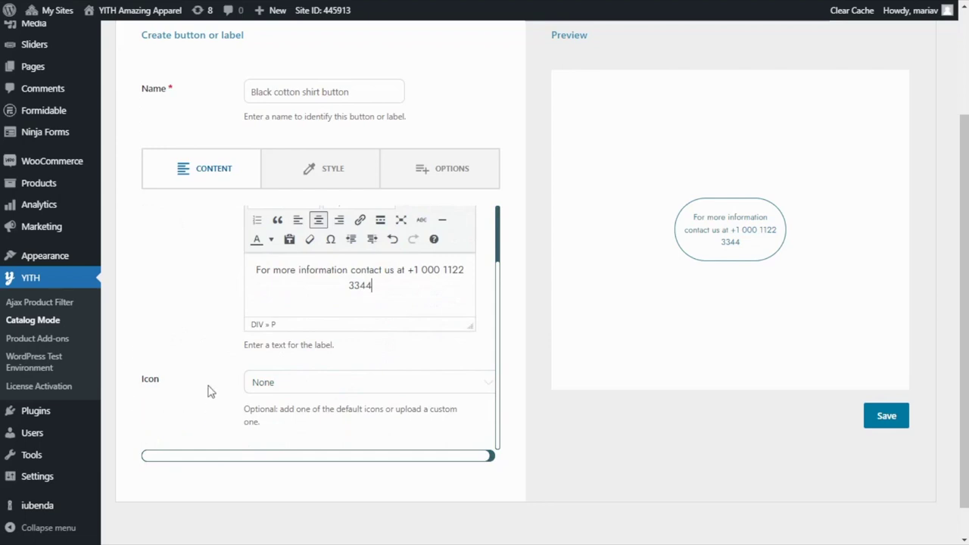
pyautogui.click(364, 392)
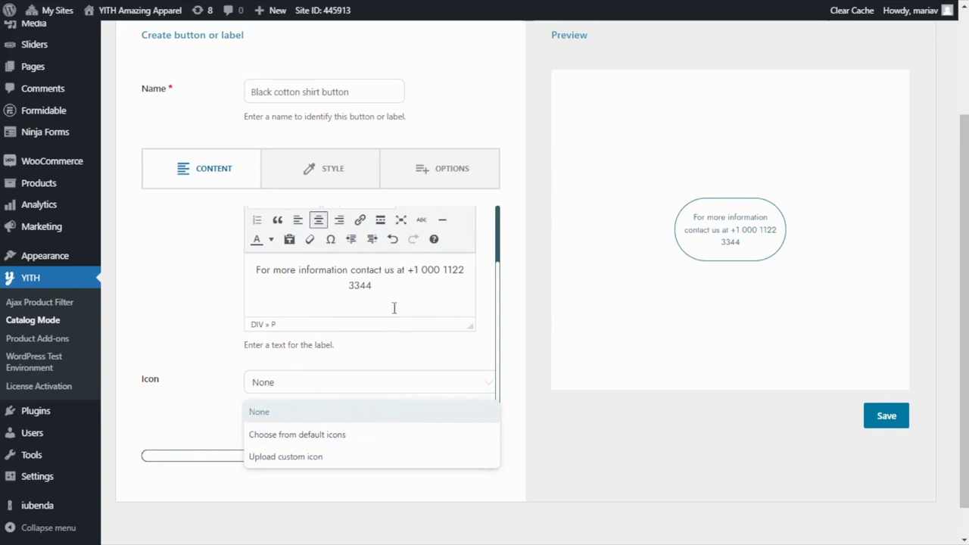
pyautogui.click(313, 187)
pyautogui.scroll(2, 306, 242)
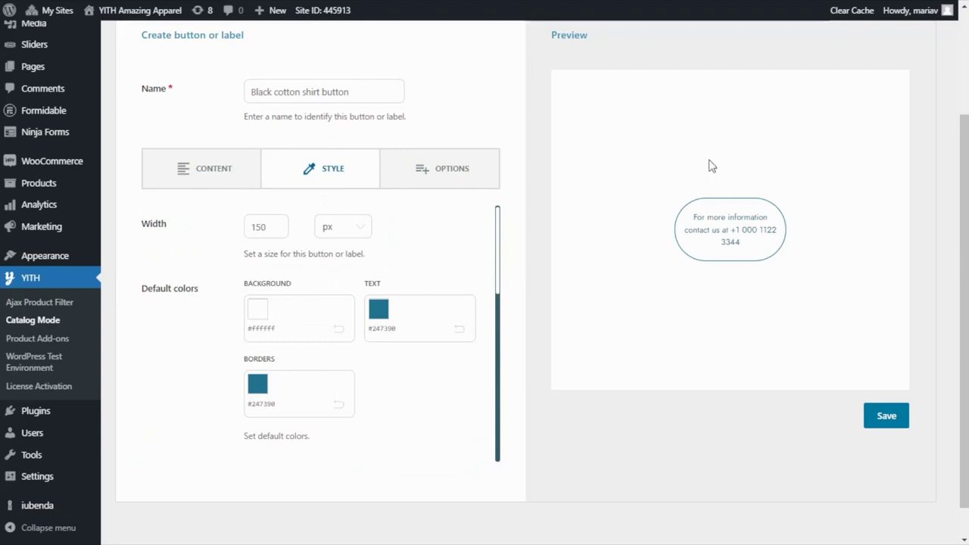
pyautogui.doubleClick(270, 226)
pyautogui.write('360')
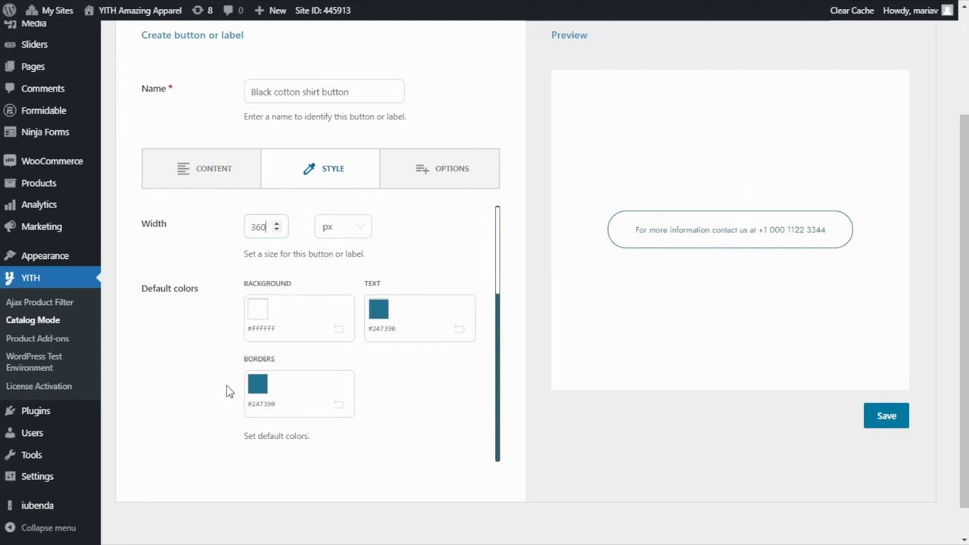
# Step: Set the button's default background color to the light grey rgb(206,201,201)
pyautogui.click(258, 325)
pyautogui.click(261, 369)
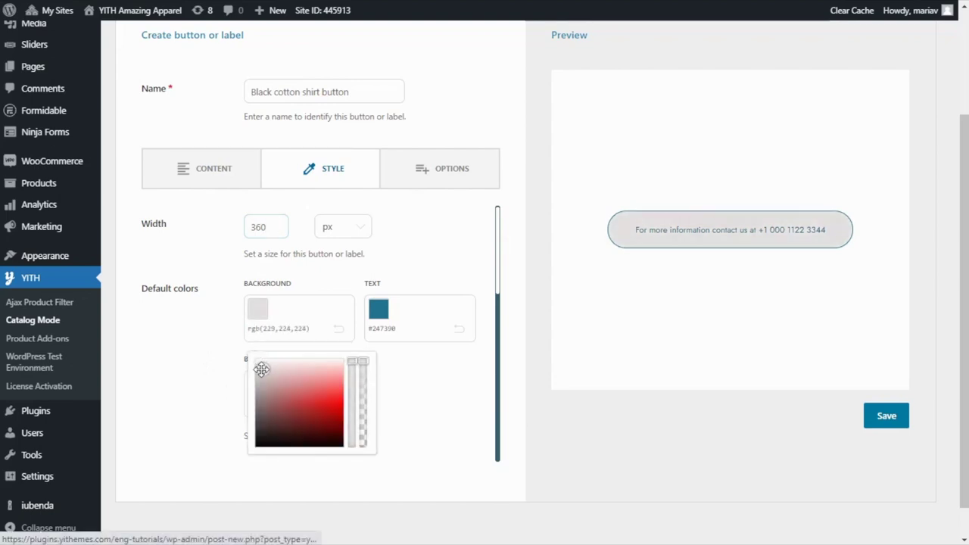
pyautogui.moveTo(262, 369); pyautogui.dragTo(259, 377)
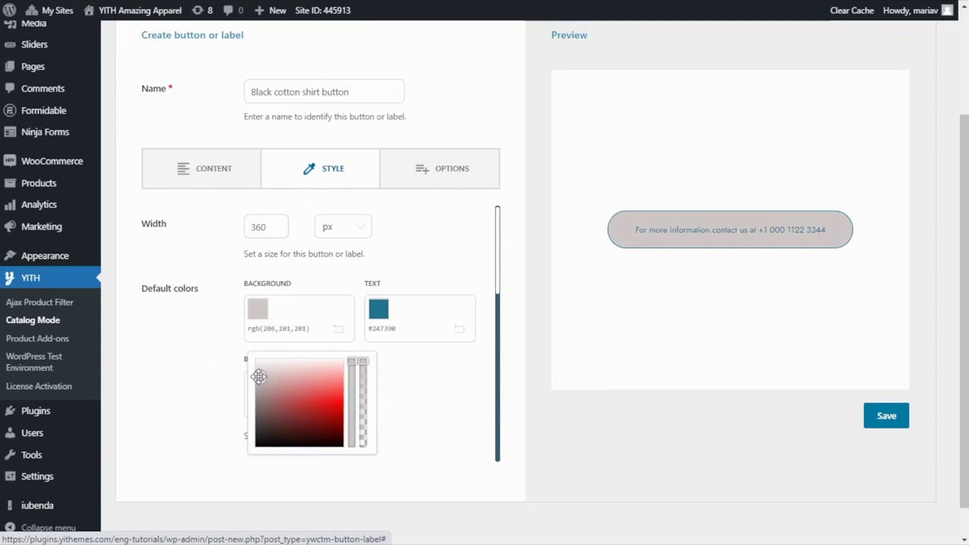
pyautogui.click(220, 346)
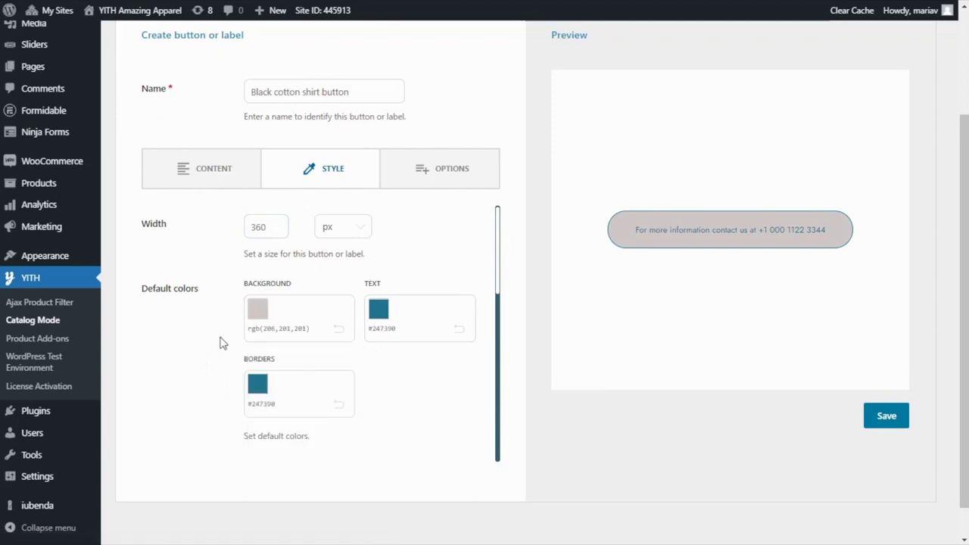
# Step: Review the button's hover color, border thickness, border radius, margin and padding settings
pyautogui.scroll(-3, 220, 342)
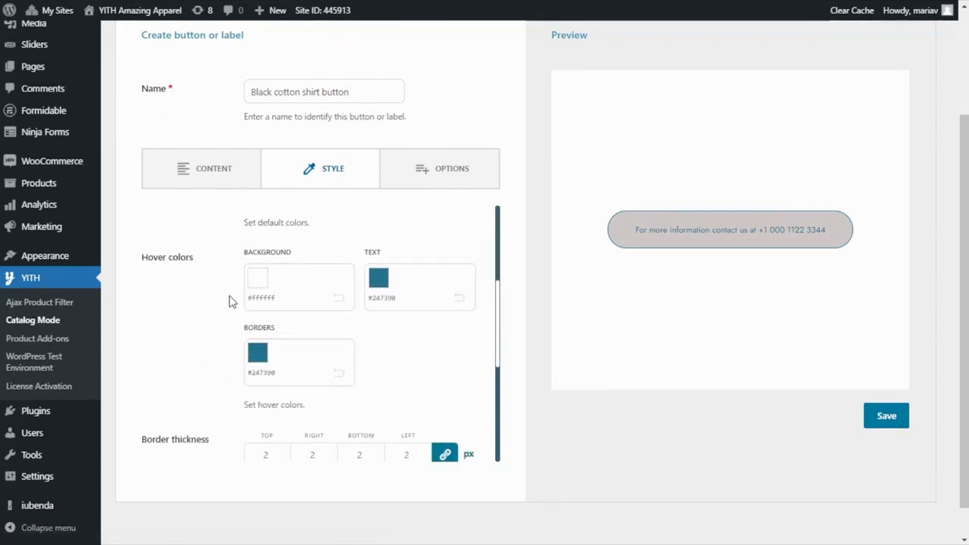
pyautogui.scroll(-2, 203, 300)
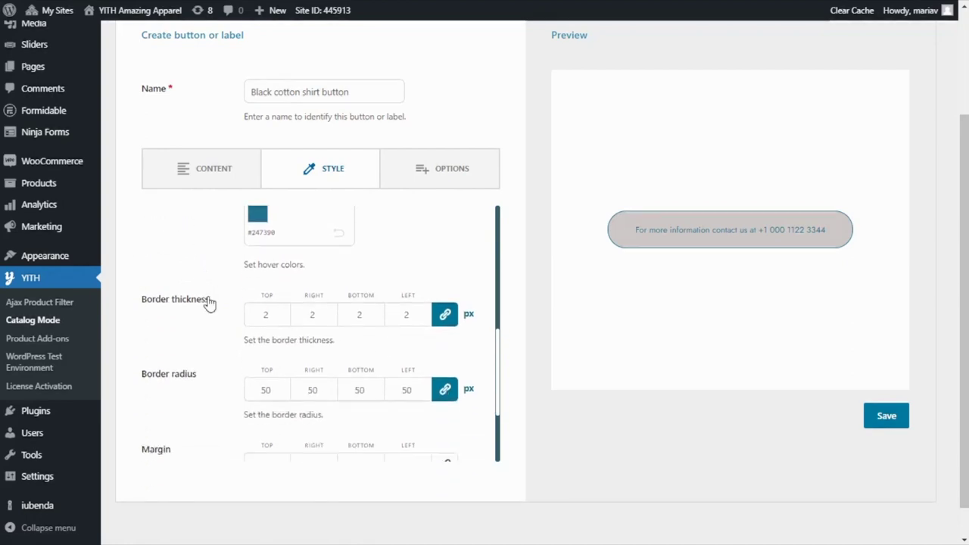
pyautogui.scroll(-3, 229, 314)
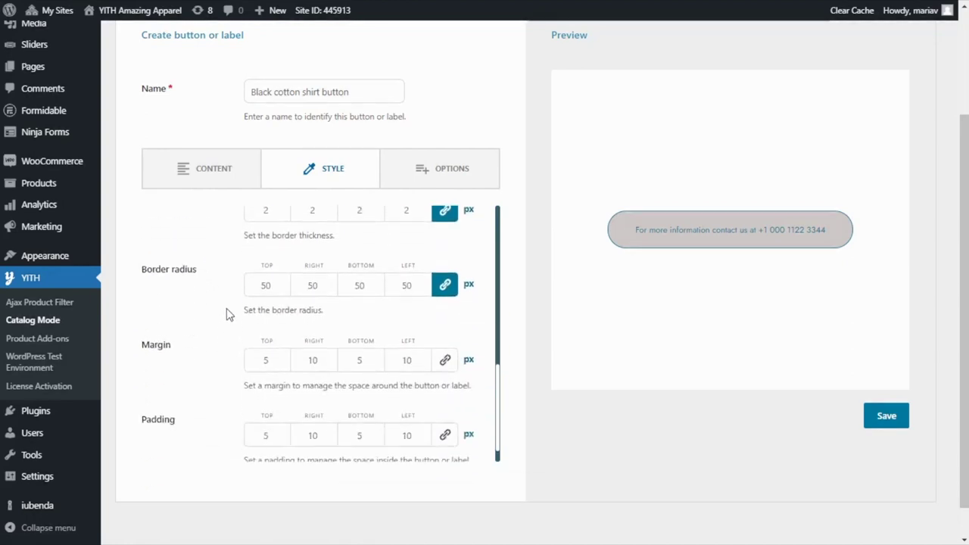
pyautogui.scroll(-1, 228, 315)
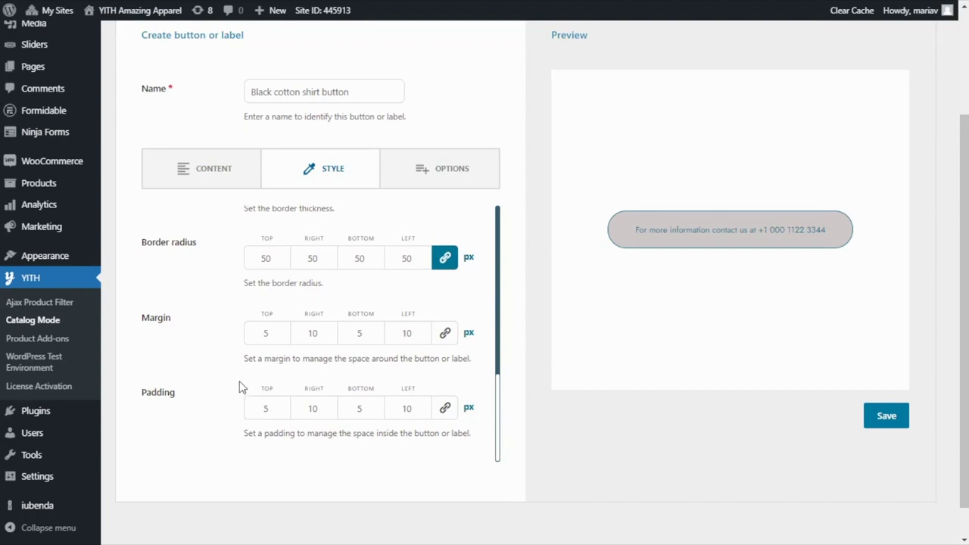
pyautogui.scroll(4, 242, 389)
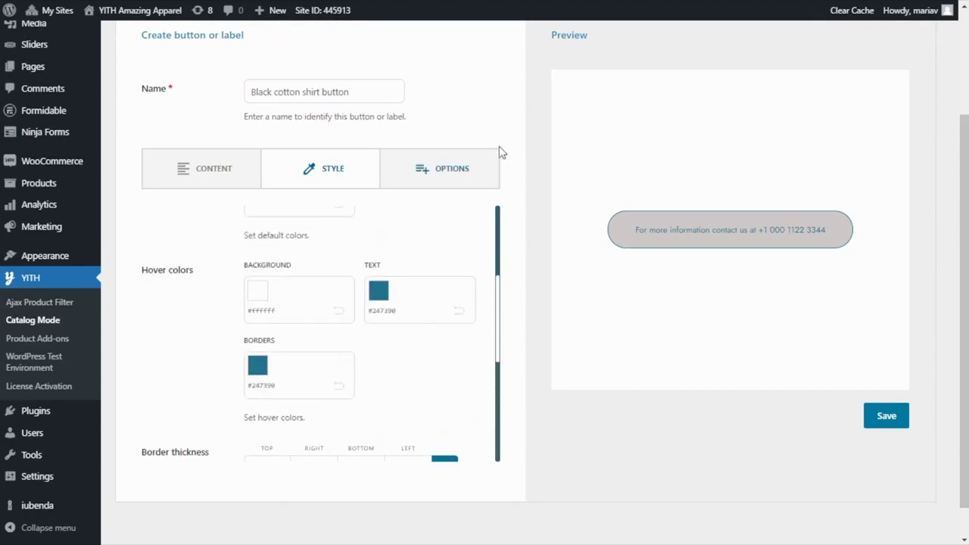
# Step: Set the button's hover animation to Grow Button and save the button
pyautogui.click(447, 183)
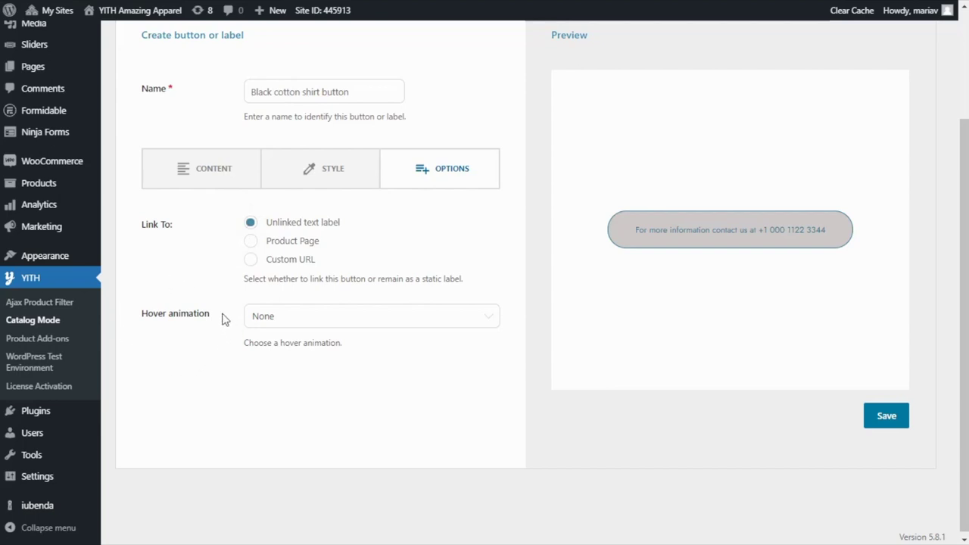
pyautogui.click(411, 329)
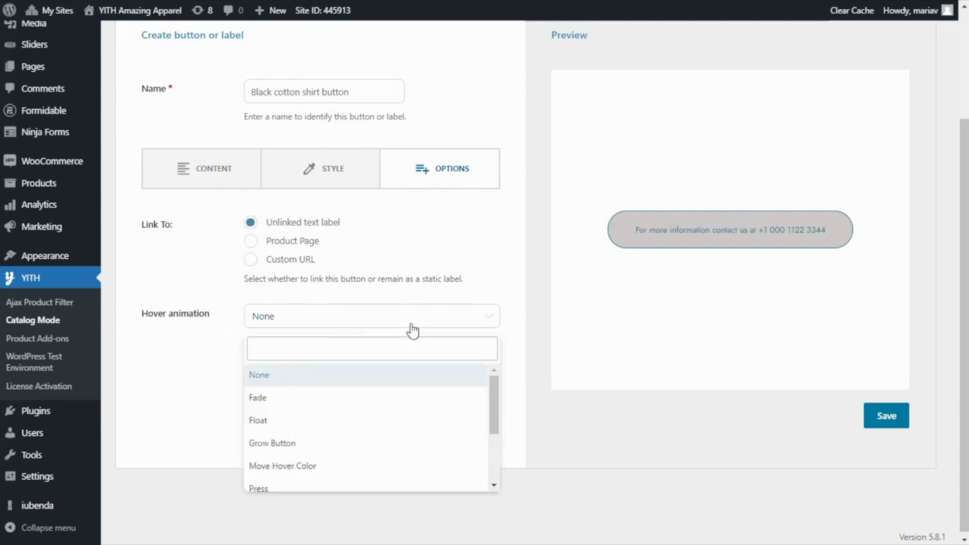
pyautogui.click(312, 447)
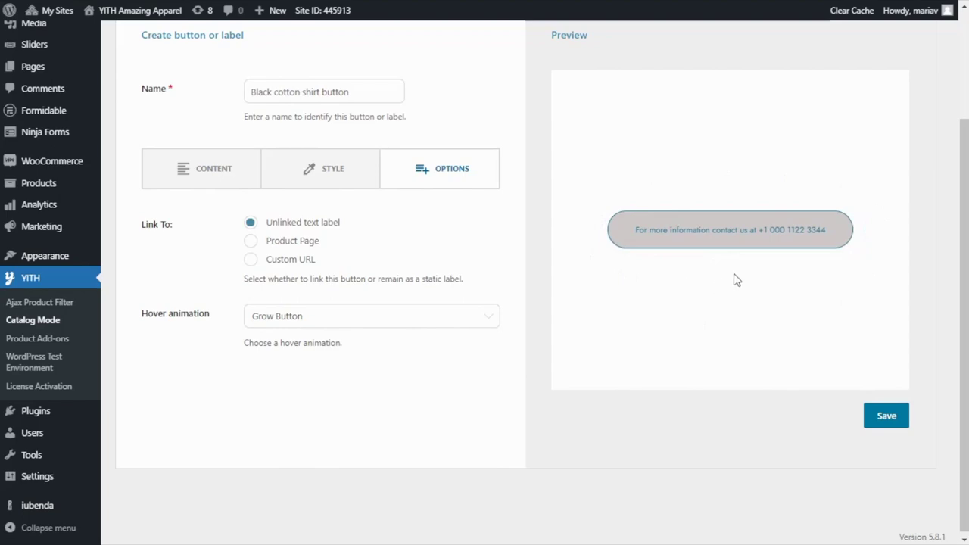
pyautogui.click(877, 416)
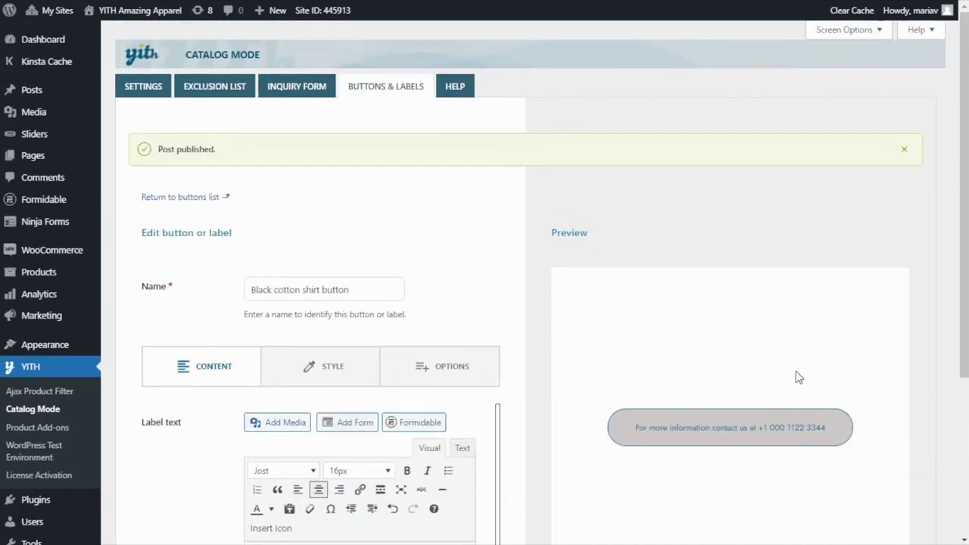
# Step: Open the exclusion for Black cotton shirt for man for editing and enable custom options for "Add to Cart"
pyautogui.click(187, 204)
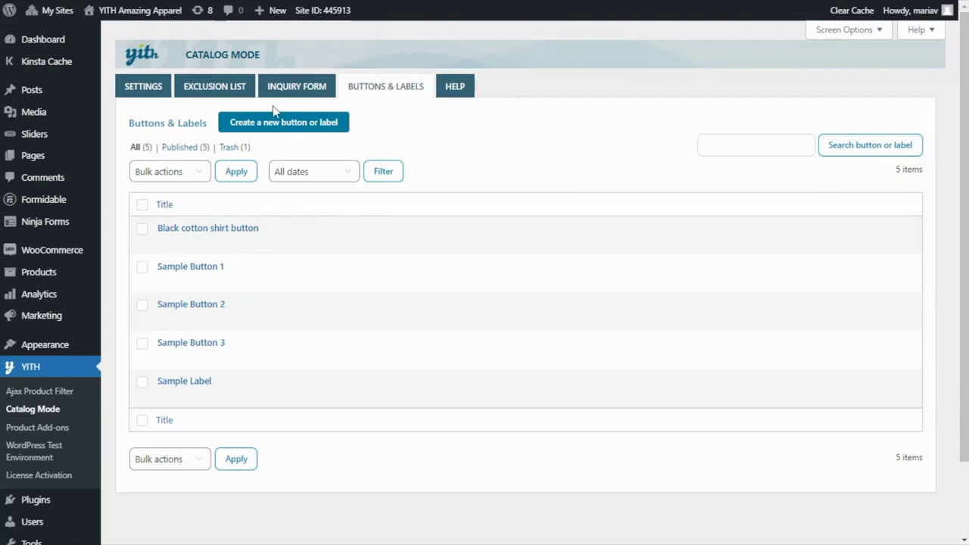
pyautogui.click(219, 90)
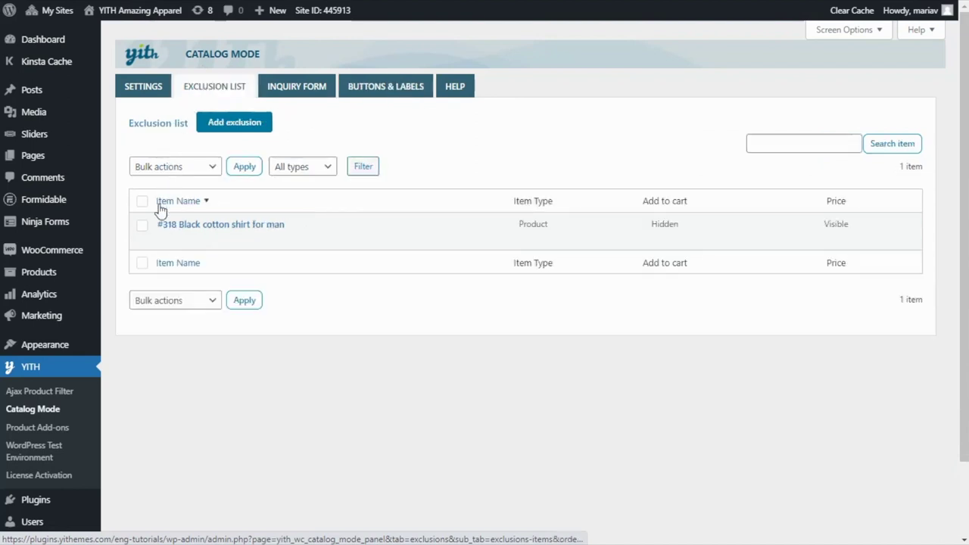
pyautogui.click(186, 240)
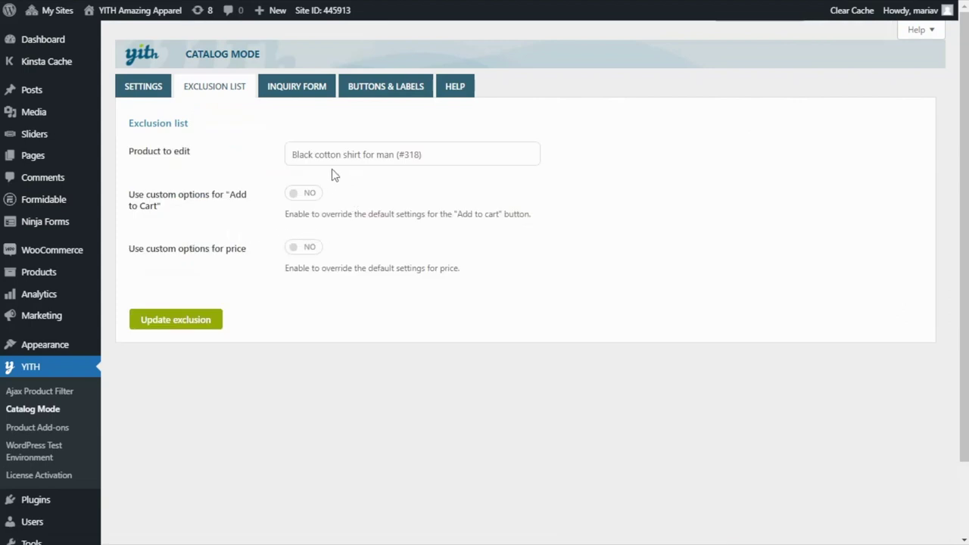
pyautogui.click(303, 198)
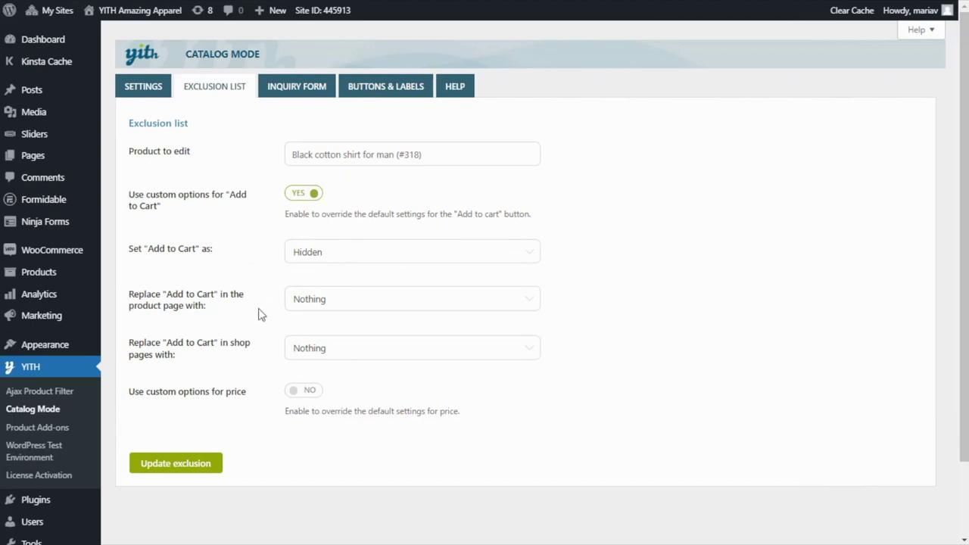
# Step: Replace "Add to Cart" in the product page with Black cotton shirt button and update the exclusion
pyautogui.click(339, 305)
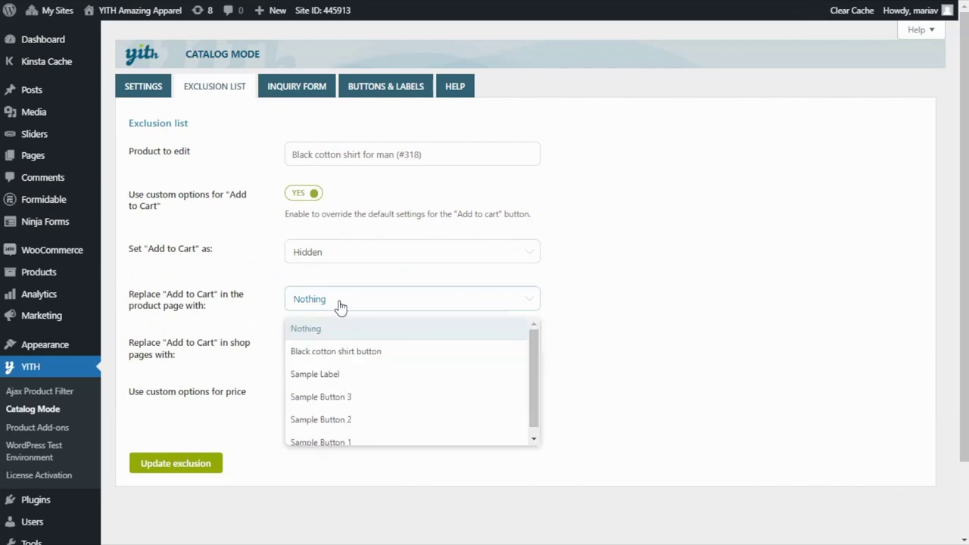
pyautogui.click(400, 352)
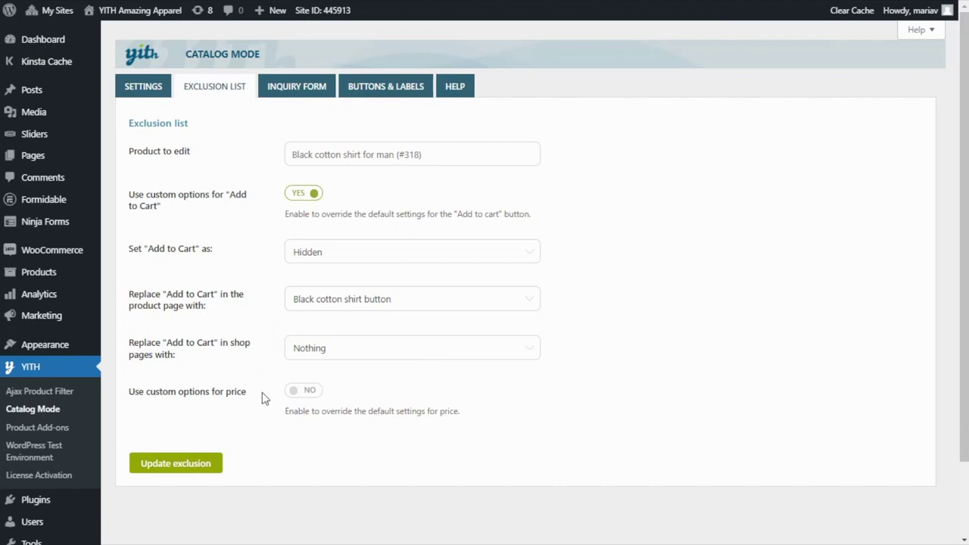
pyautogui.click(172, 465)
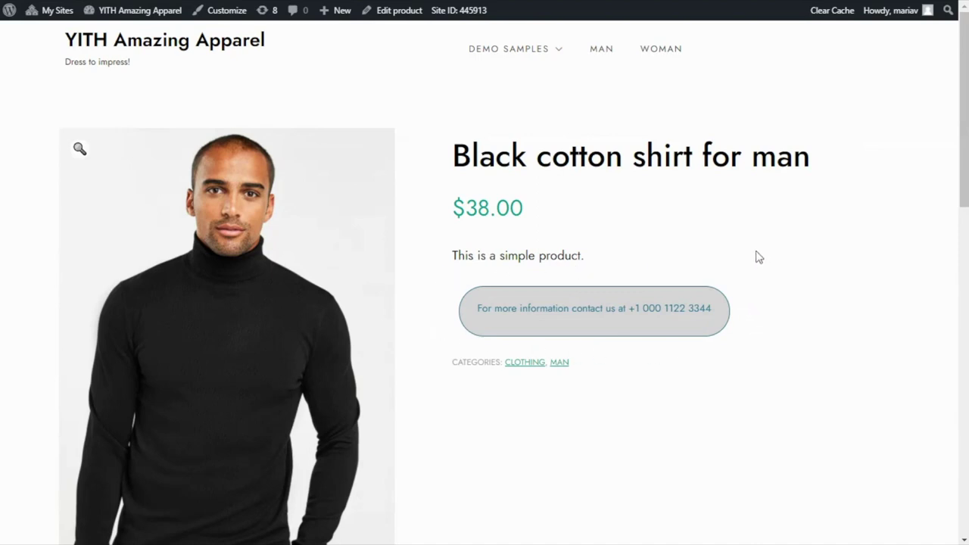
# Step: Compare Black cotton shirt for man with the other products in the Clothing category and open Black cachemire shirt for man
pyautogui.click(530, 364)
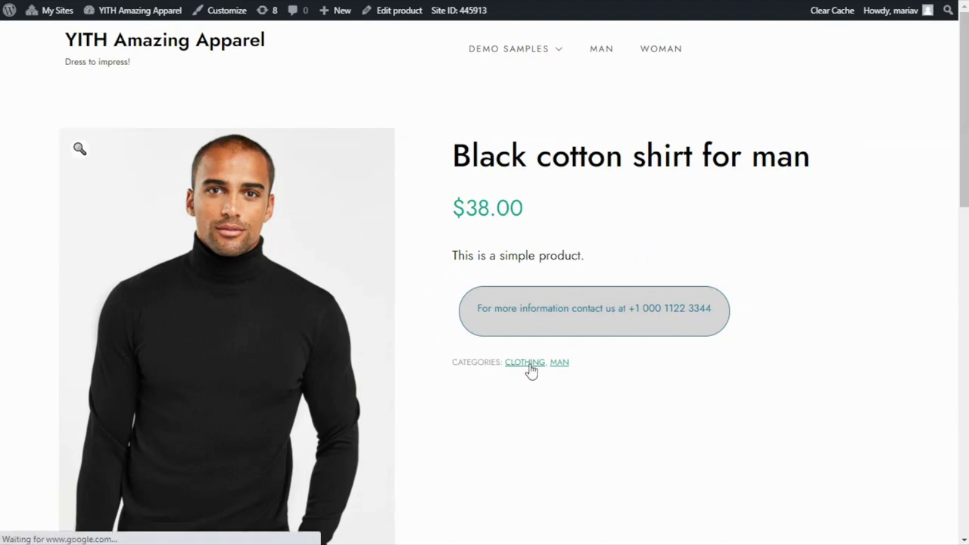
pyautogui.scroll(-3, 528, 372)
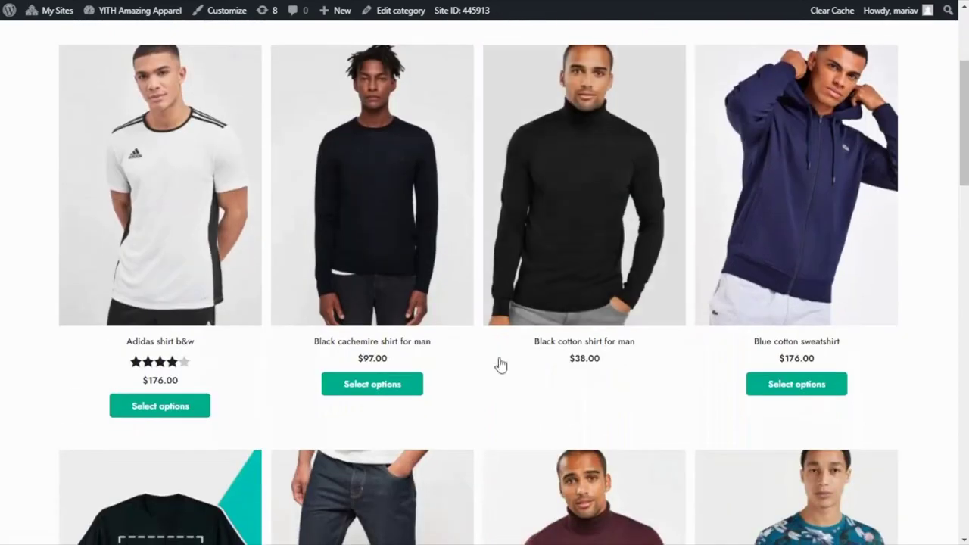
pyautogui.click(378, 350)
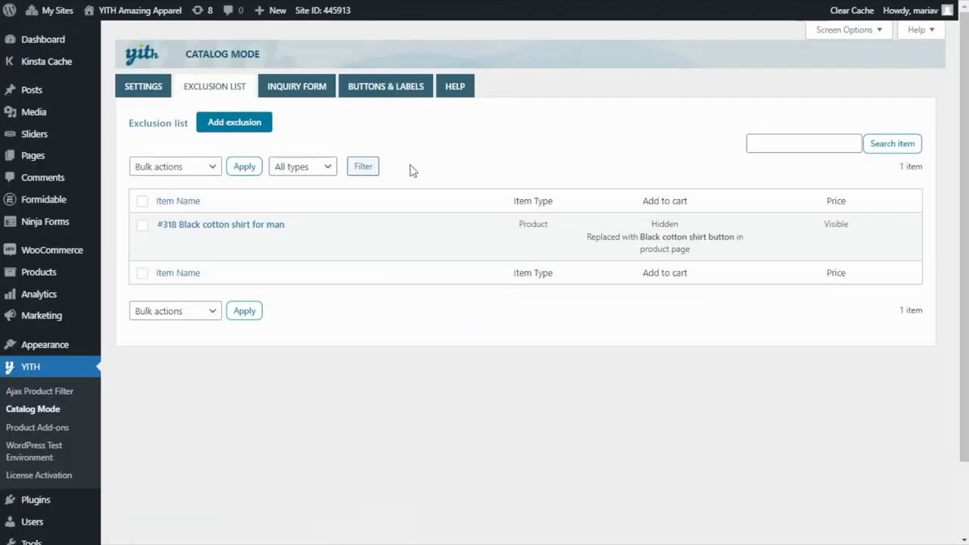
# Step: Open the inquiry form settings of Catalog Mode and make the inquiry form visible in all products
pyautogui.click(301, 90)
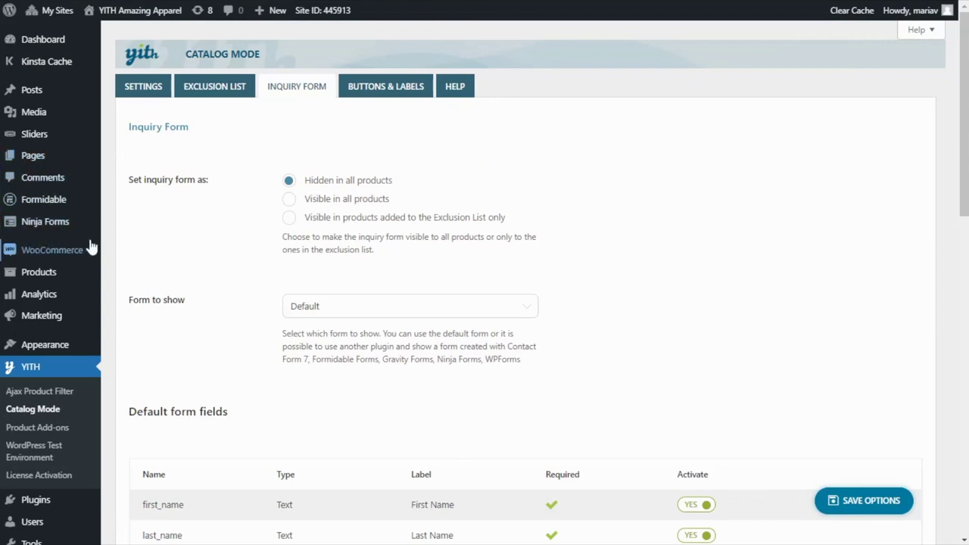
pyautogui.moveTo(91, 201)
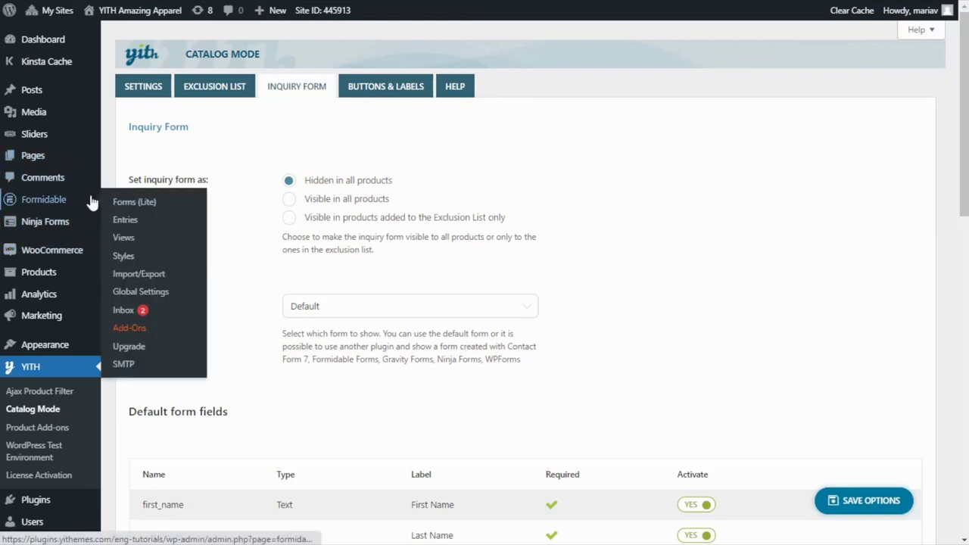
pyautogui.moveTo(85, 224)
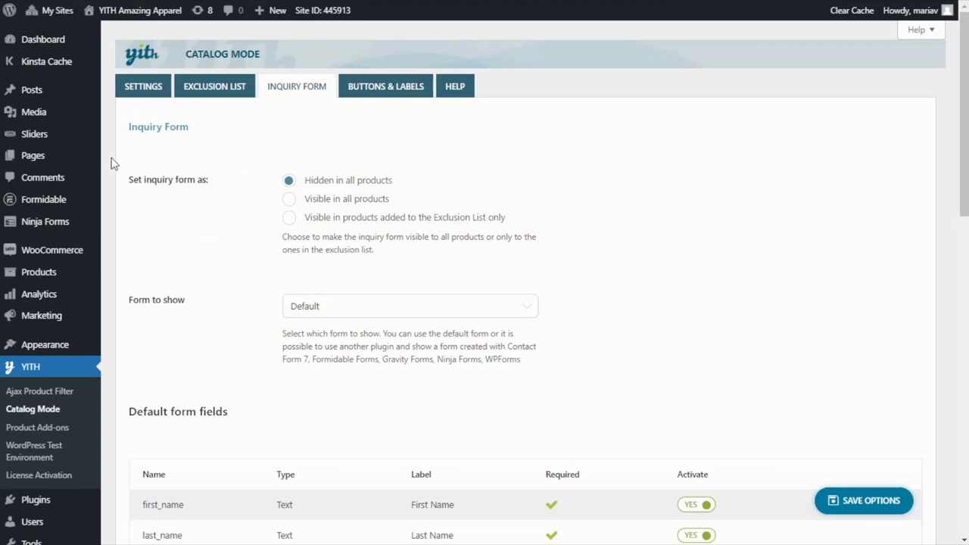
pyautogui.click(288, 201)
# Step: Set the form to show to Ninja Forms and choose the Contact Me form for the product page
pyautogui.scroll(-2, 271, 319)
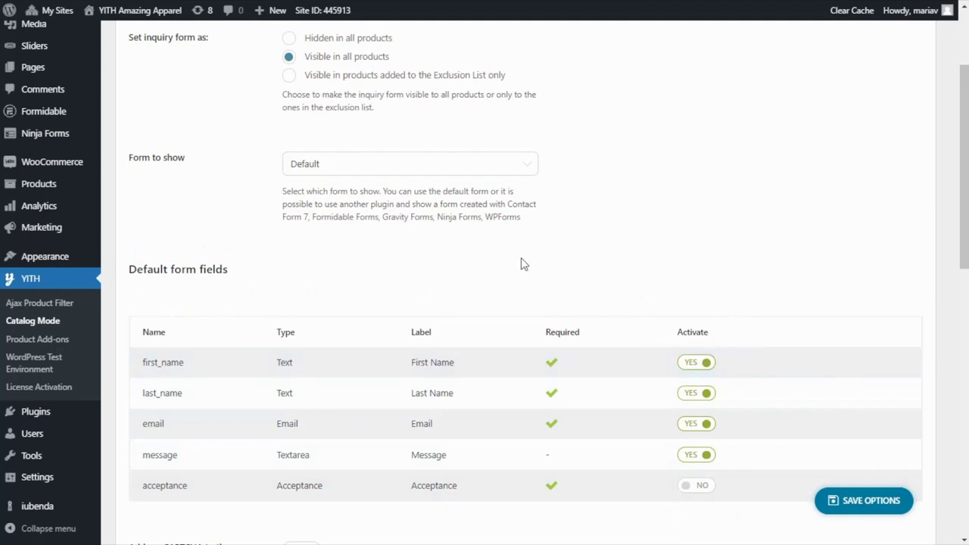
pyautogui.click(375, 173)
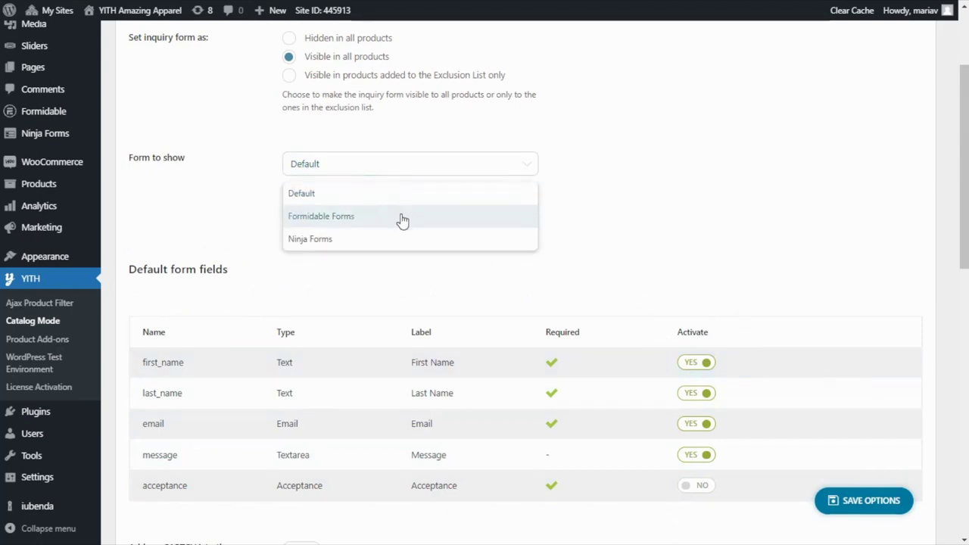
pyautogui.click(352, 249)
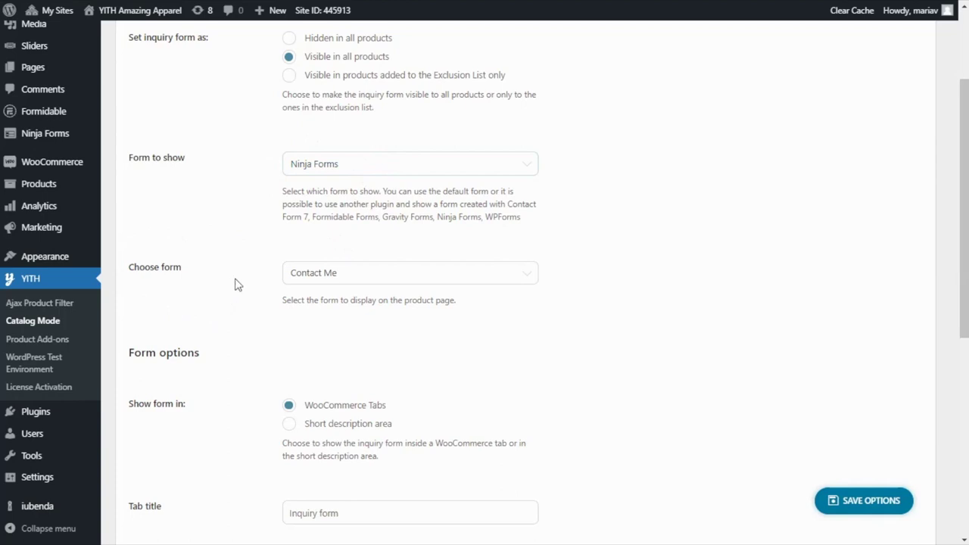
pyautogui.click(392, 282)
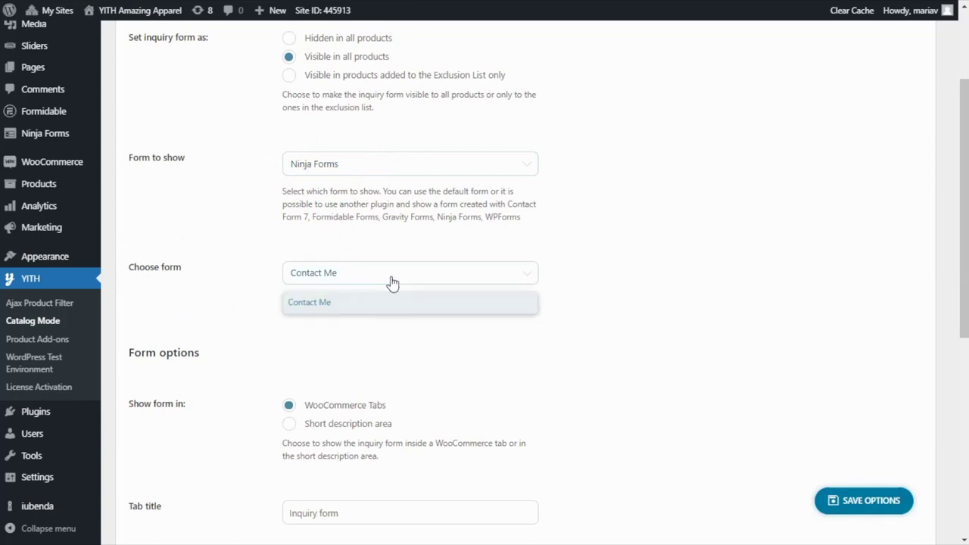
pyautogui.click(352, 306)
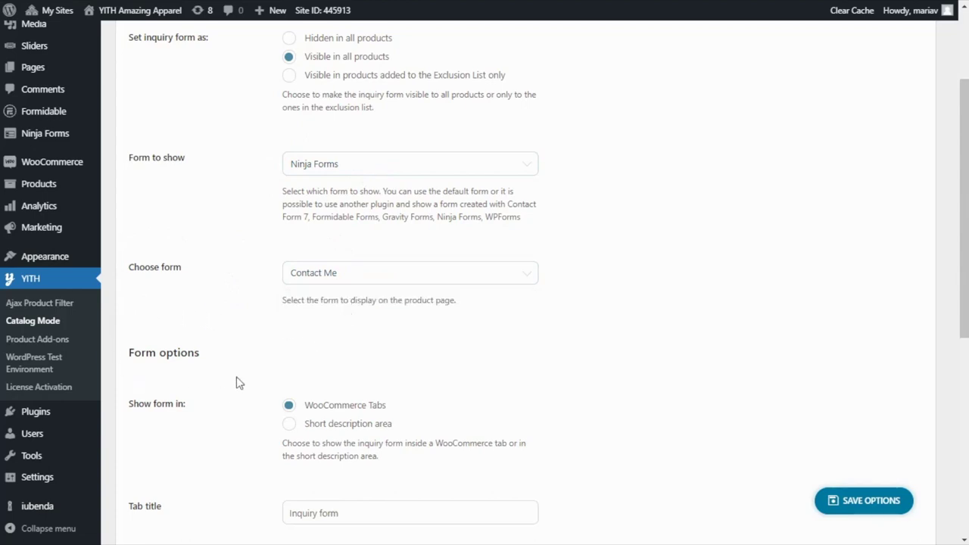
# Step: Show the inquiry form in the short description area and position it after the "Add to cart" button
pyautogui.scroll(-2, 218, 357)
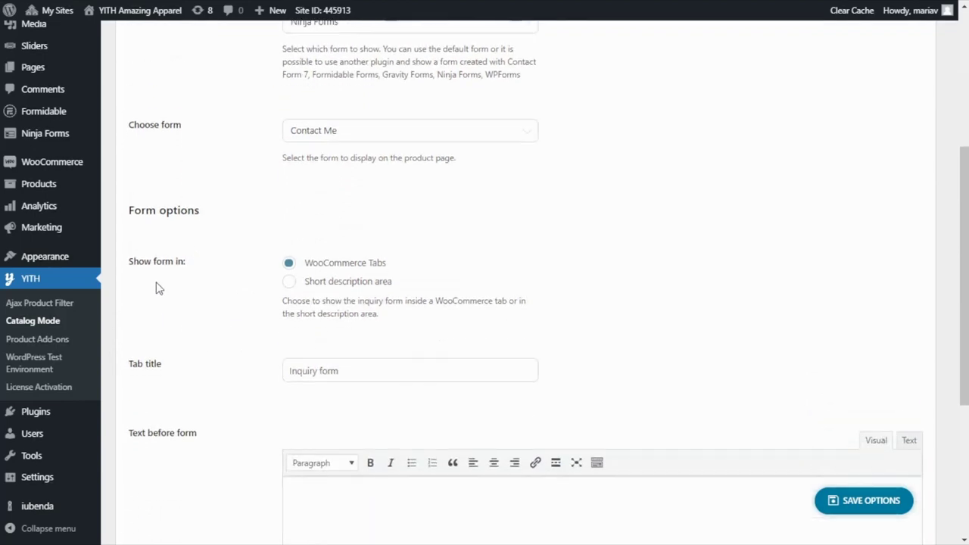
pyautogui.click(289, 284)
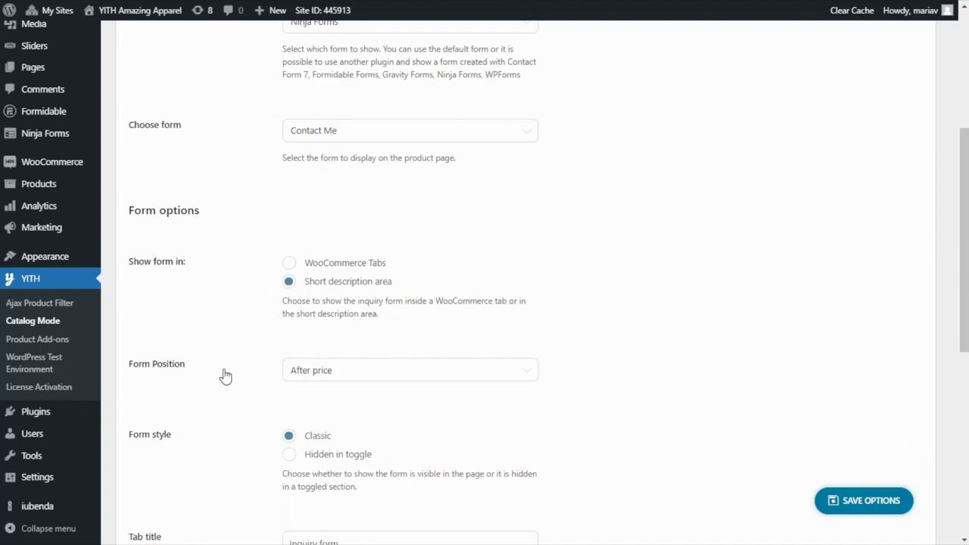
pyautogui.click(411, 382)
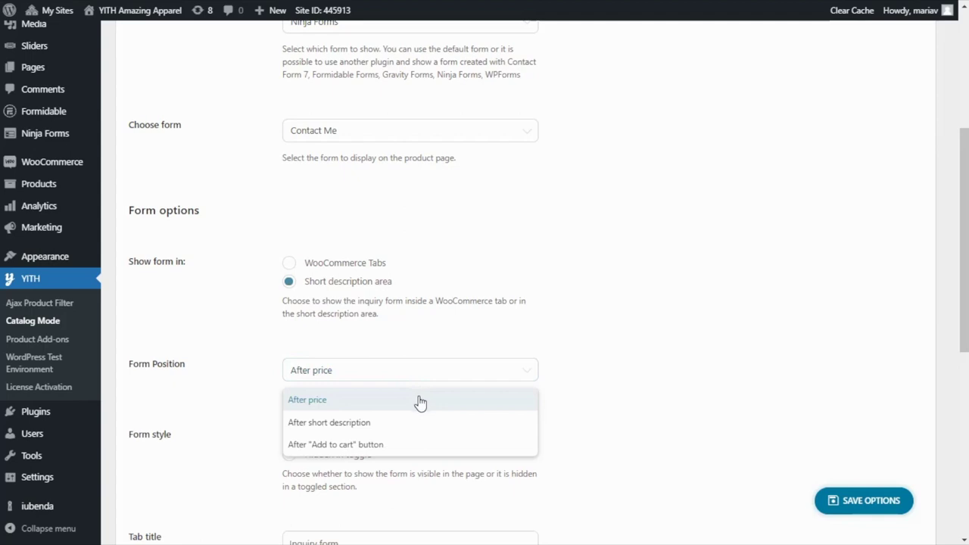
pyautogui.click(435, 450)
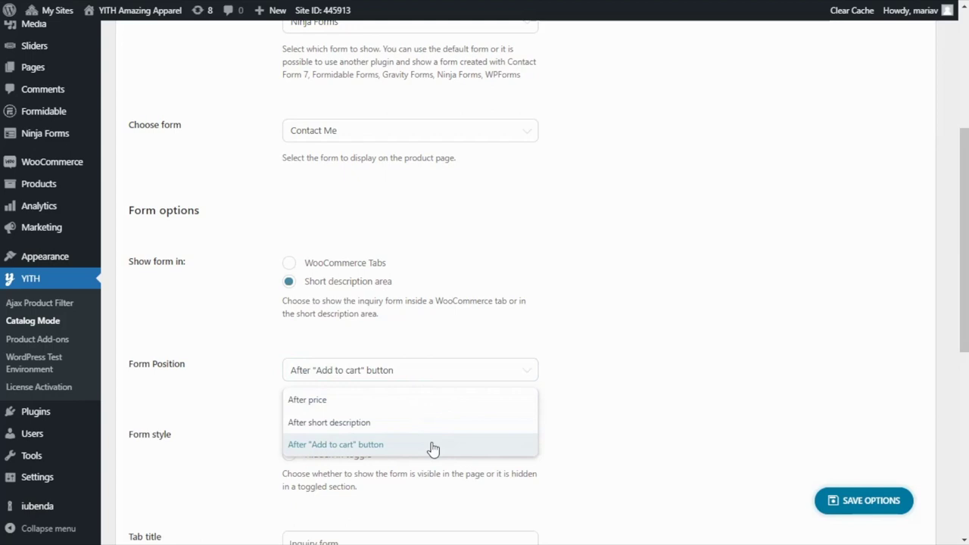
# Step: Set the form style to Hidden in toggle and save the inquiry form options
pyautogui.scroll(-2, 433, 448)
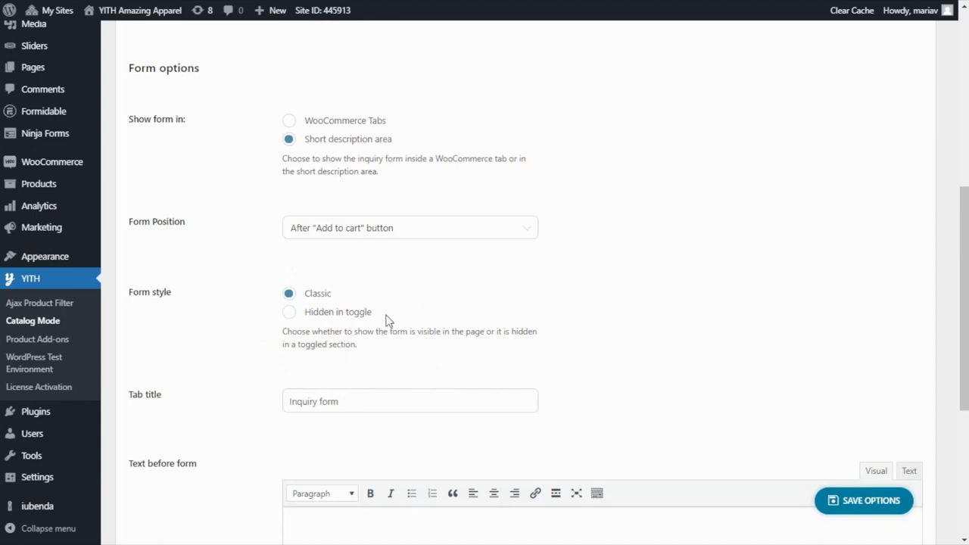
pyautogui.click(290, 314)
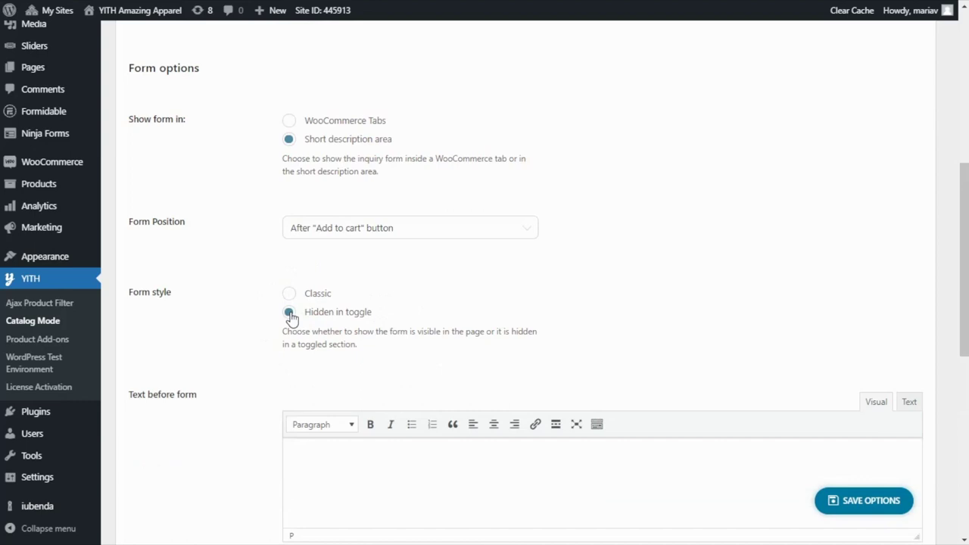
pyautogui.scroll(-2, 288, 317)
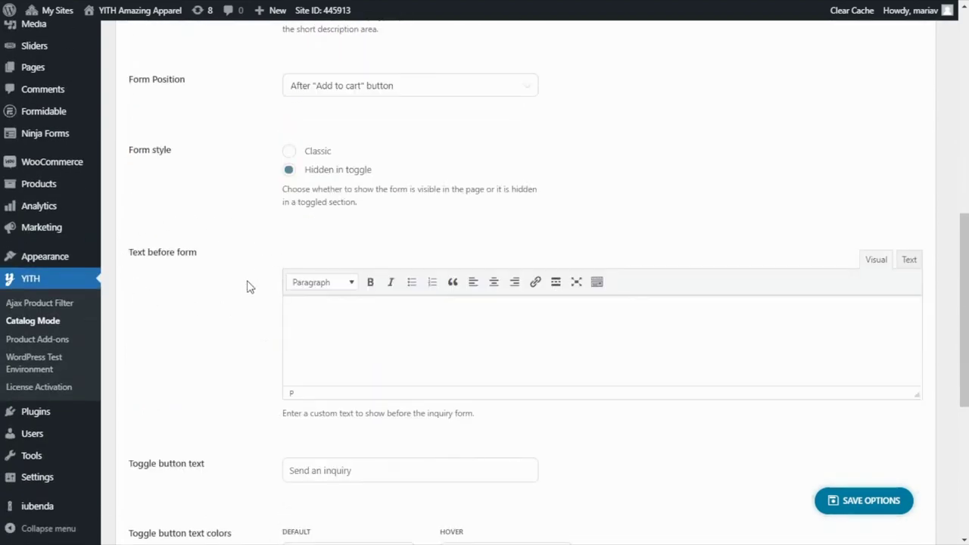
pyautogui.scroll(-2, 236, 268)
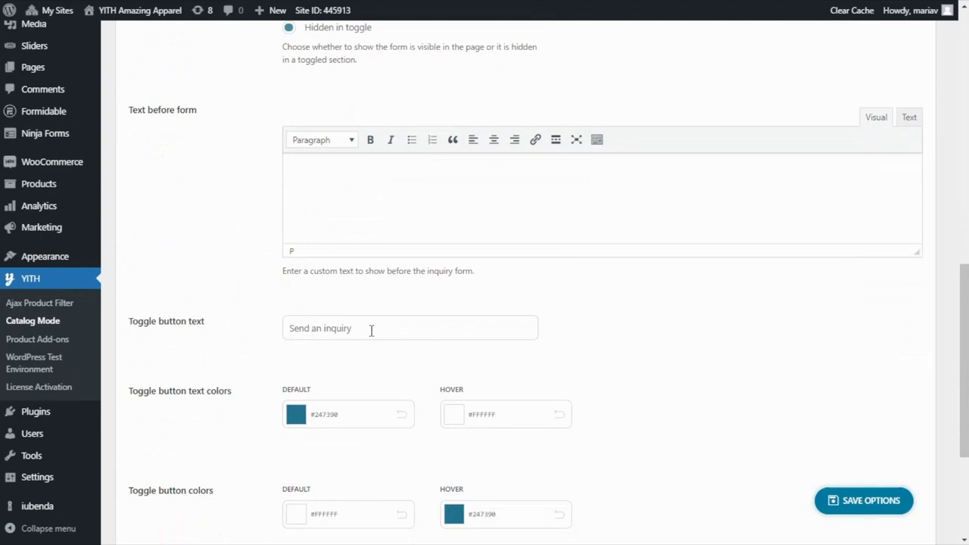
pyautogui.scroll(-2, 372, 330)
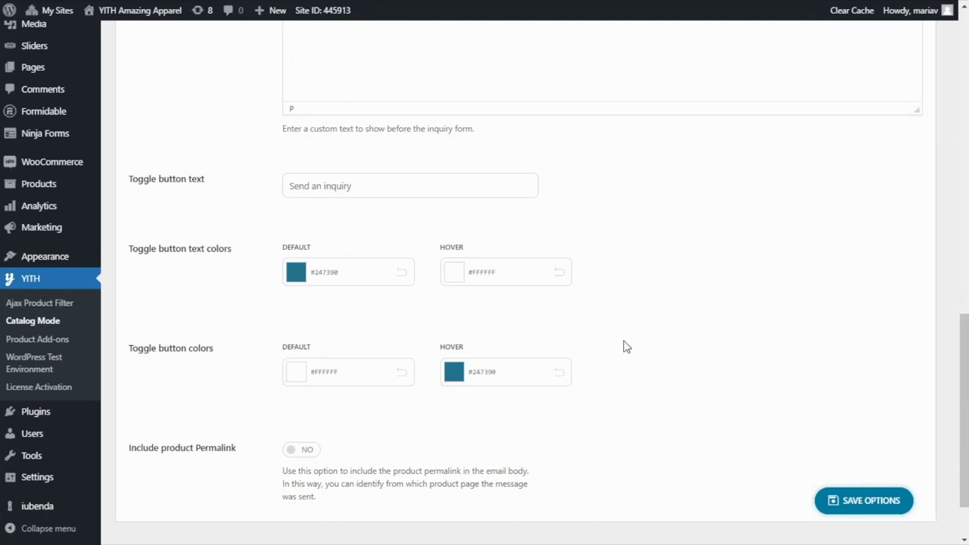
pyautogui.click(865, 500)
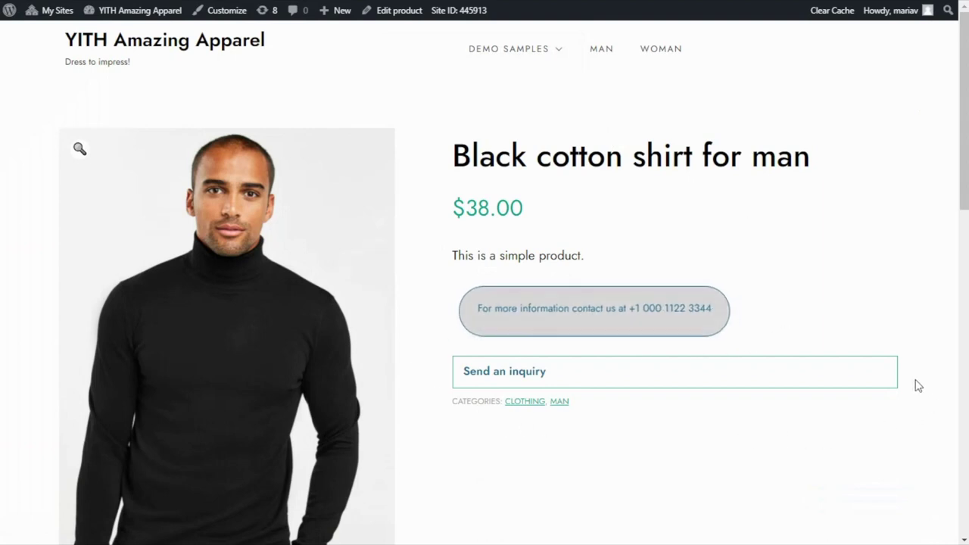
# Step: Expand the Send an inquiry section on the Black cotton shirt for man page and examine the form's fields and placement
pyautogui.click(602, 375)
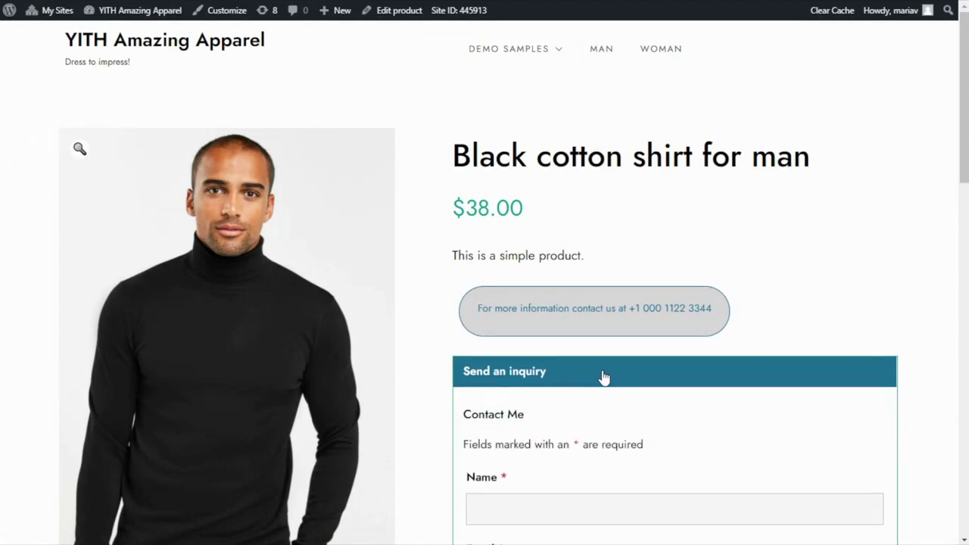
pyautogui.scroll(-2, 627, 385)
pyautogui.scroll(-2, 645, 371)
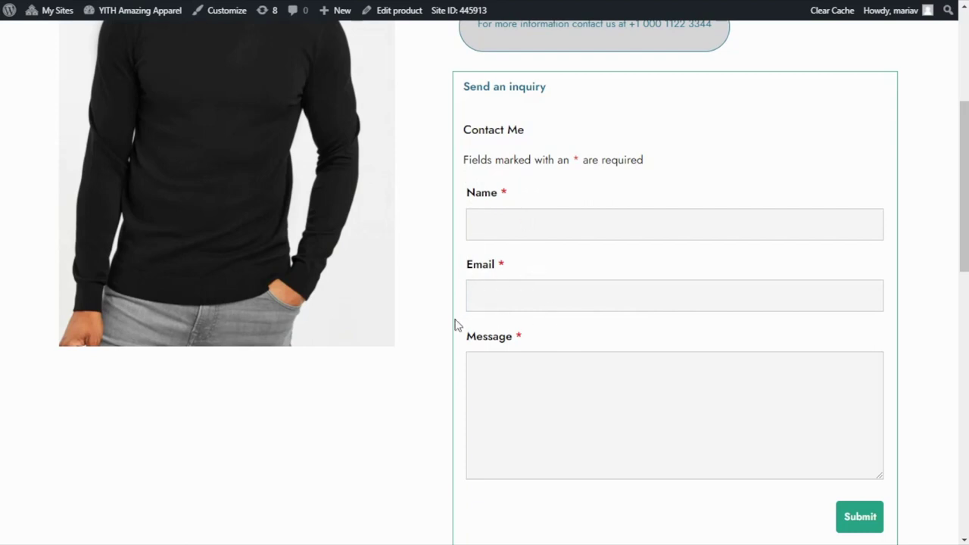
pyautogui.scroll(-1, 553, 341)
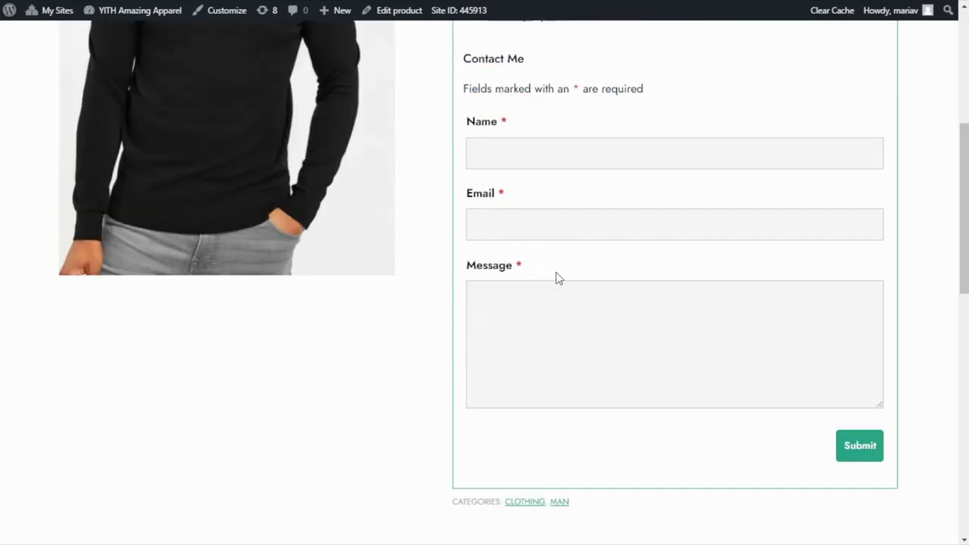
pyautogui.scroll(2, 556, 274)
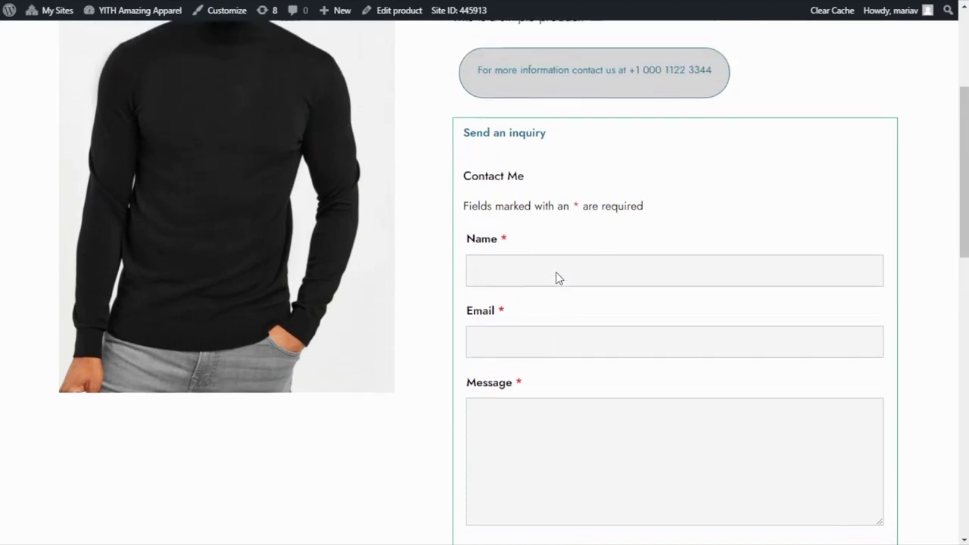
pyautogui.scroll(1, 557, 278)
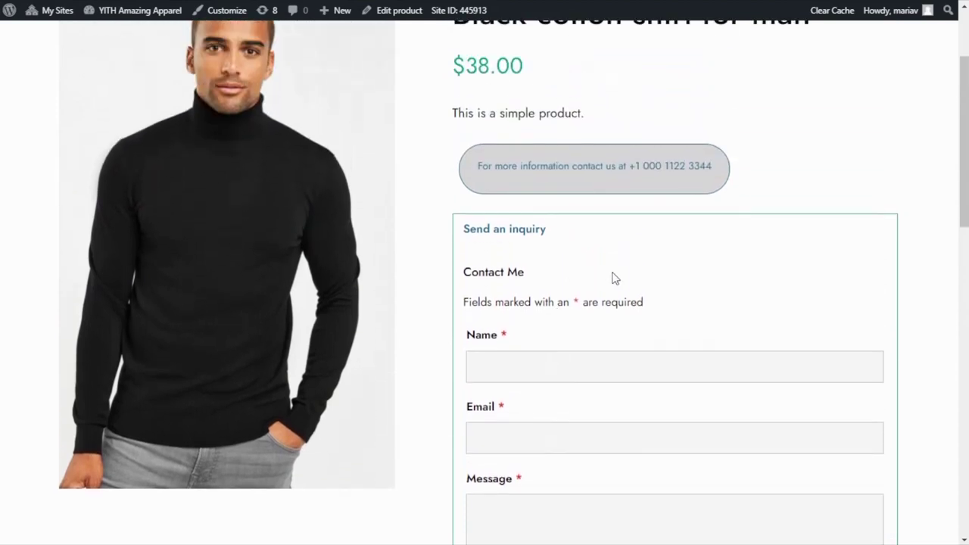
pyautogui.scroll(1, 613, 278)
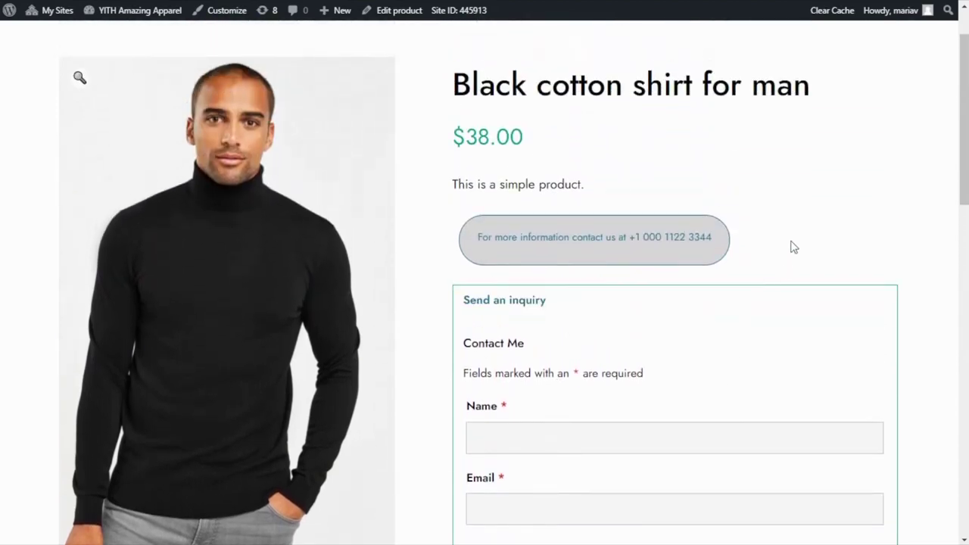